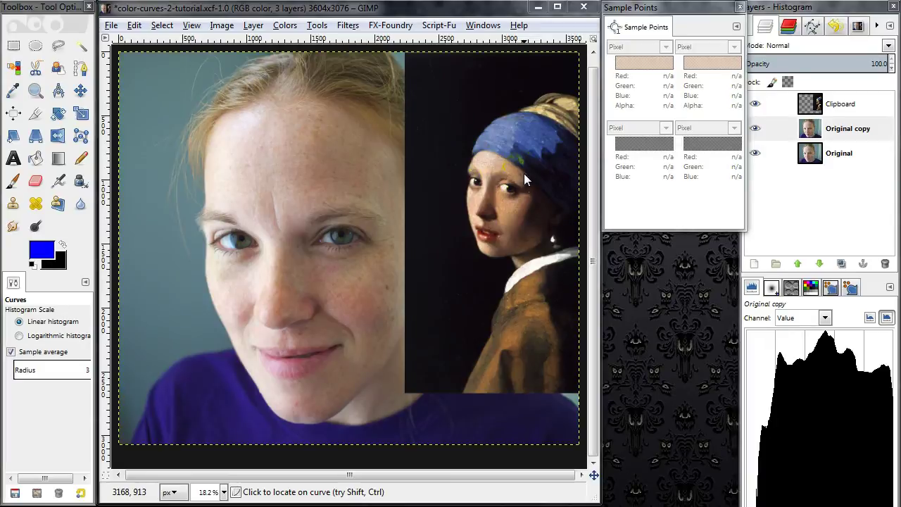
- Place one sample point on the woman's forehead and a second on the painted girl's forehead near pixel 2948, 874
click(296, 146)
click(324, 152)
click(346, 26)
drag(341, 41, 291, 153)
drag(420, 45, 496, 163)
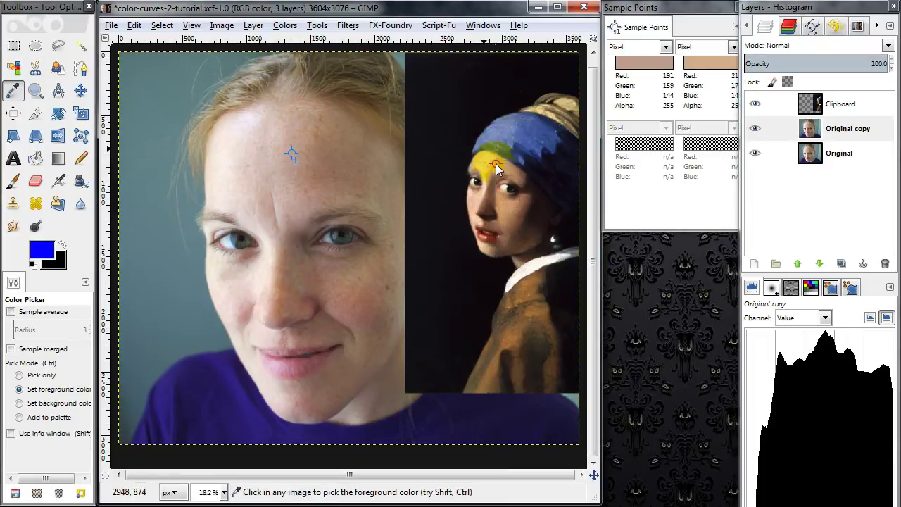
- Bring up the Sample Points dialog to show the color readouts of both points
click(660, 13)
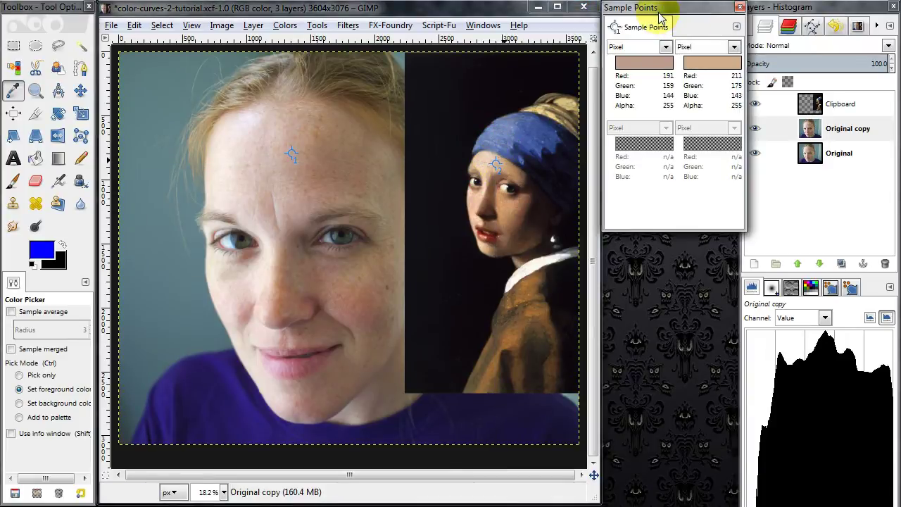
click(485, 26)
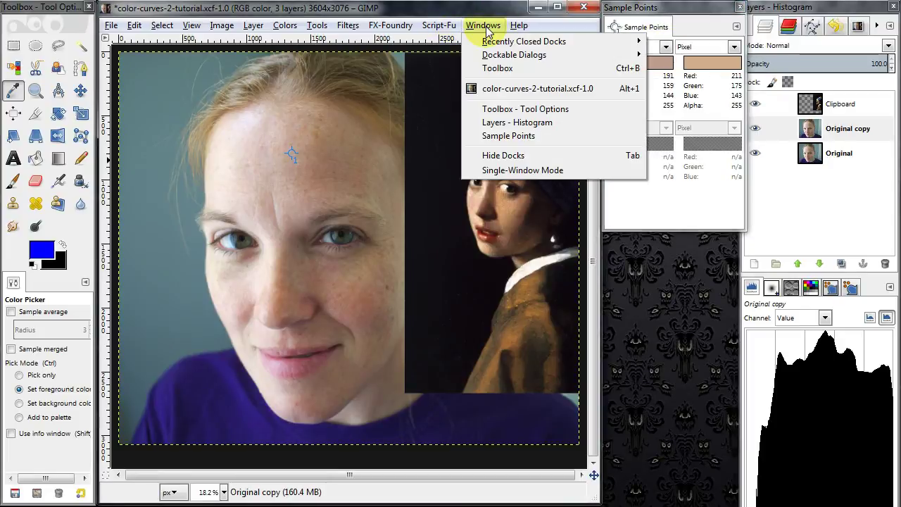
mouse_move(507, 56)
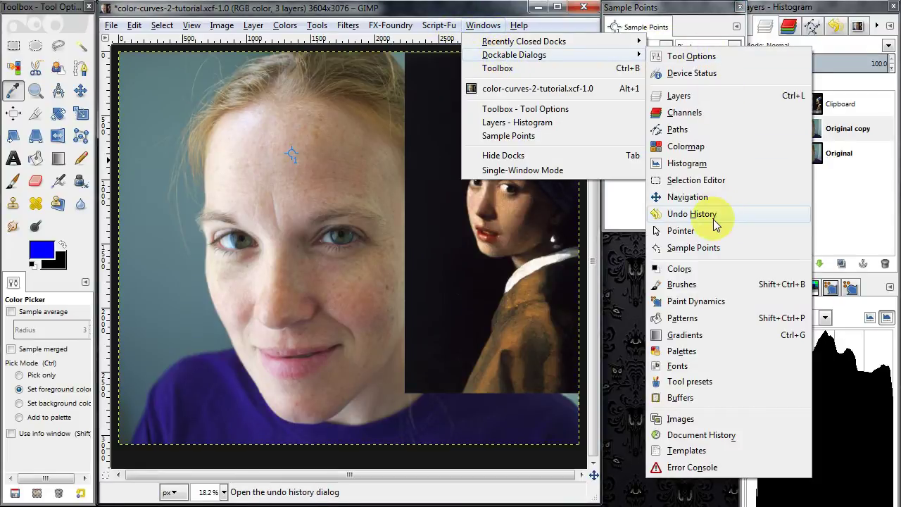
click(716, 255)
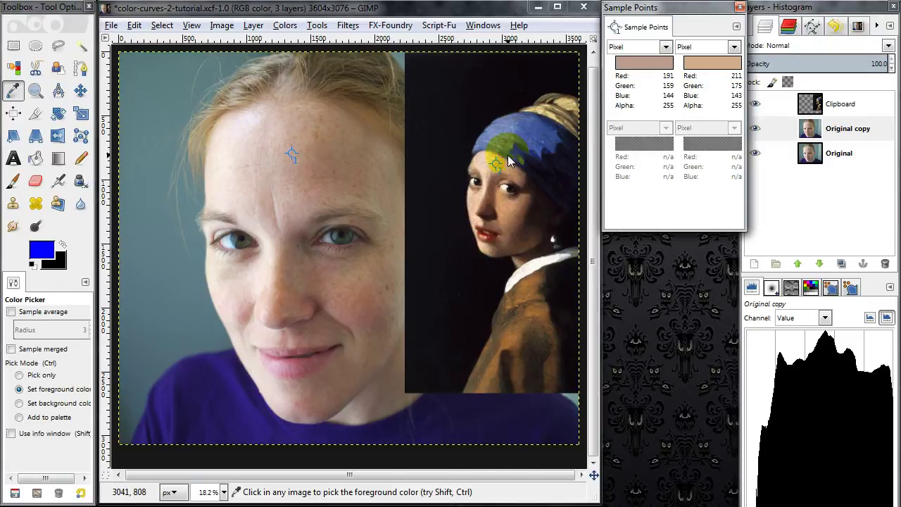
- Inspect sample point 2 at pixel level and switch both sample point readouts to HSV
scroll(507, 155, up, 11)
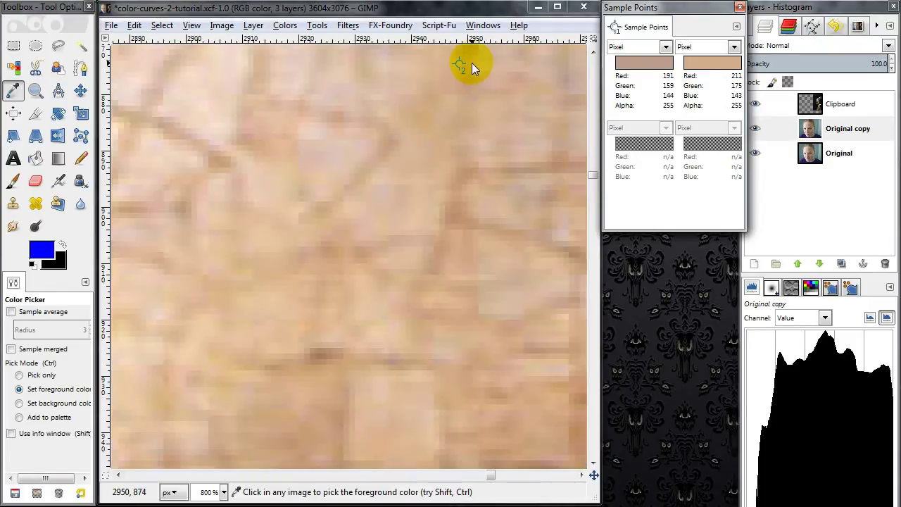
scroll(472, 63, up, 7)
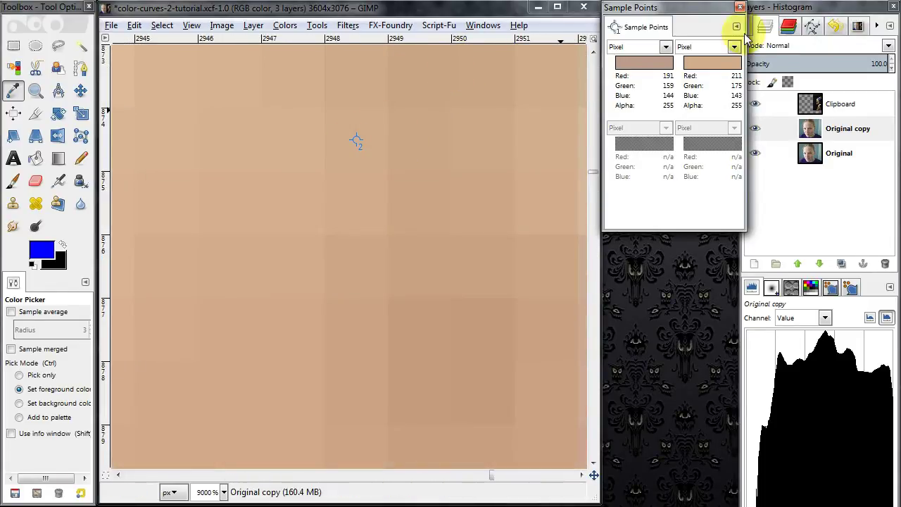
click(666, 47)
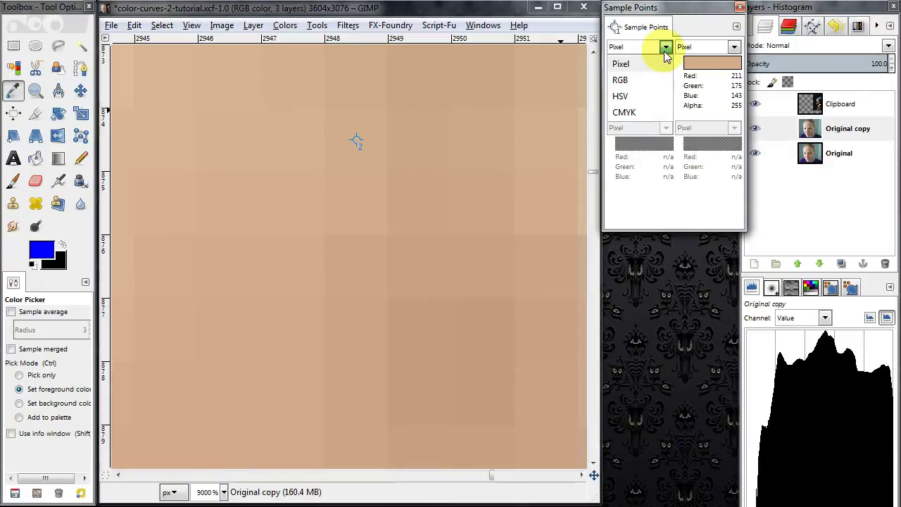
click(642, 94)
click(712, 48)
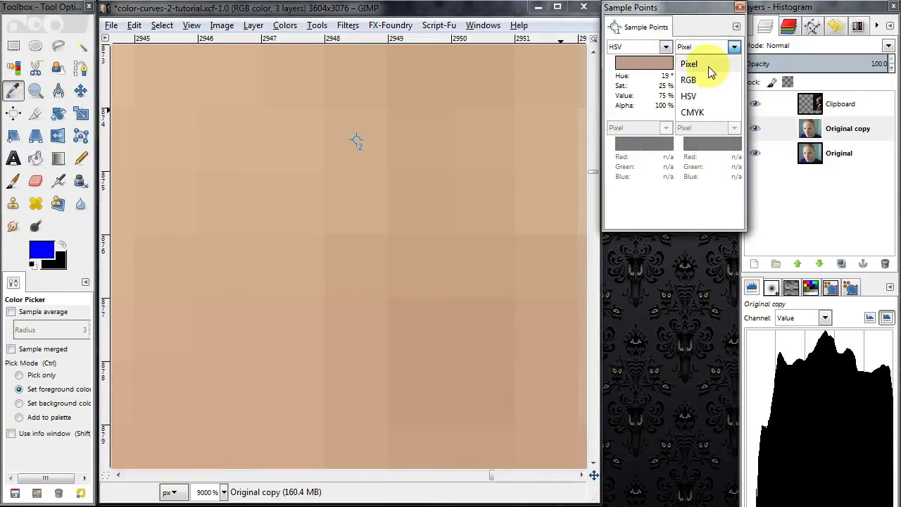
click(708, 96)
- Move sample point 1 to a brighter spot higher on the woman's forehead, with an HSV value of 85%
scroll(411, 228, down, 10)
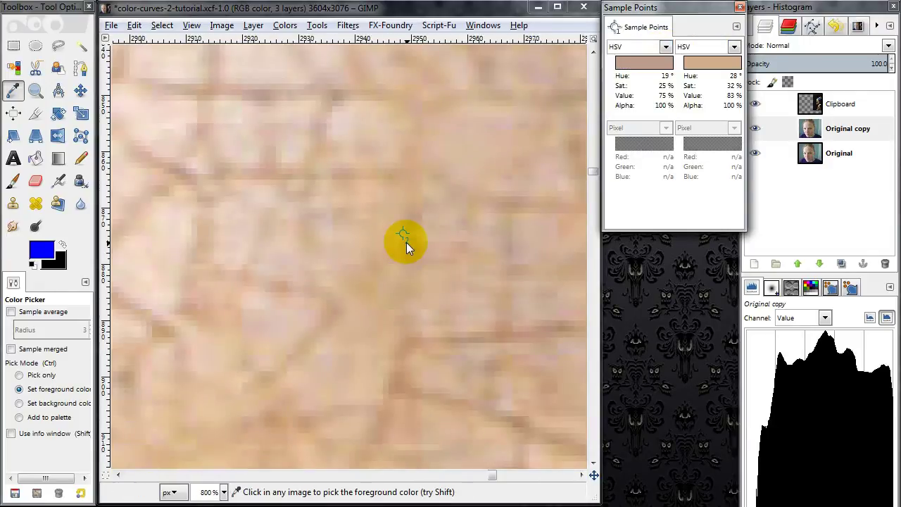
scroll(400, 248, down, 6)
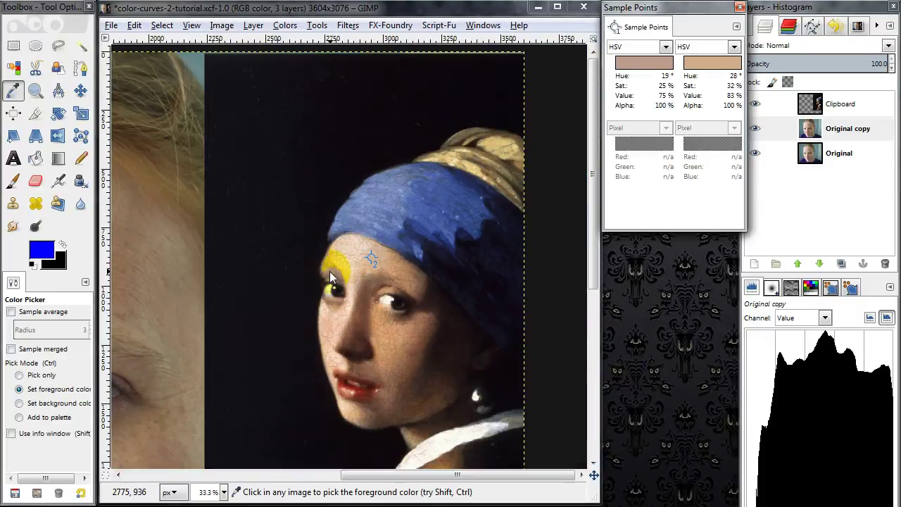
drag(416, 241, 430, 235)
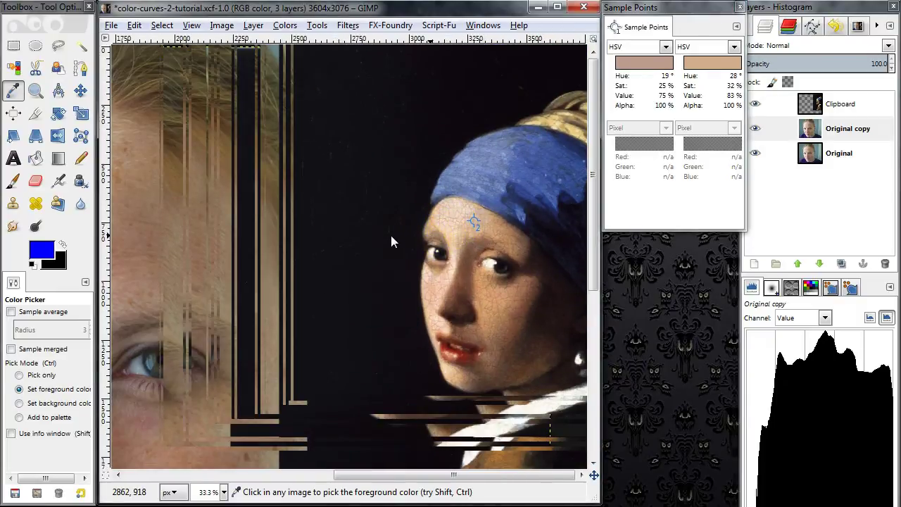
scroll(390, 233, down, 1)
drag(317, 248, 356, 247)
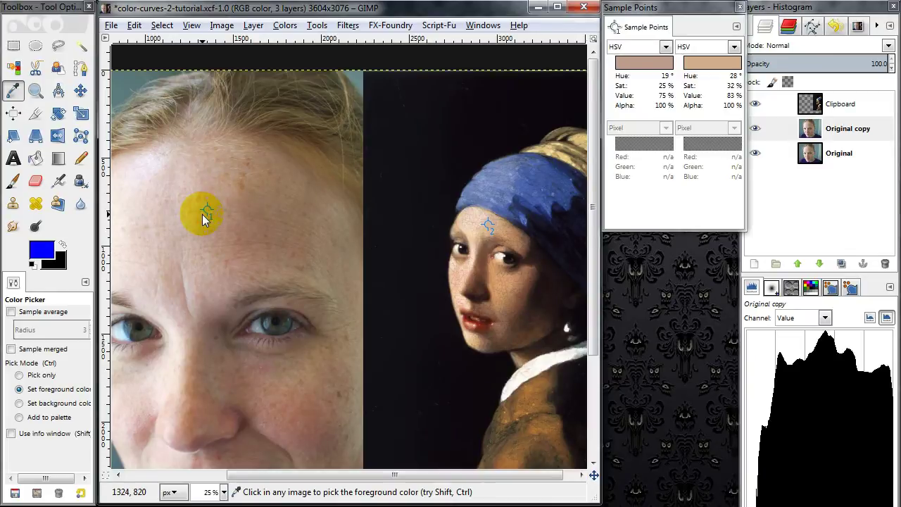
drag(206, 211, 190, 190)
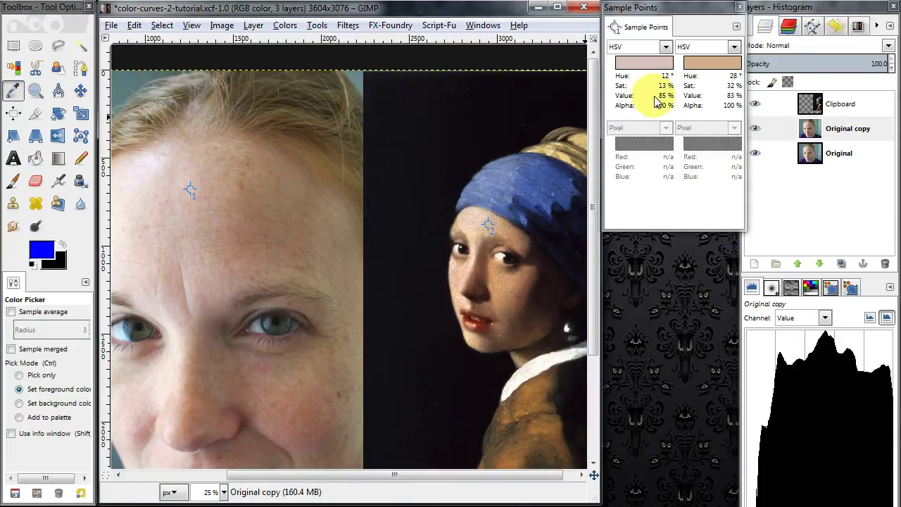
- Move sample point 2 to a nearby forehead spot in the painting whose HSV value is 85%, matching sample point 1
click(483, 224)
click(673, 128)
click(540, 206)
scroll(514, 220, up, 4)
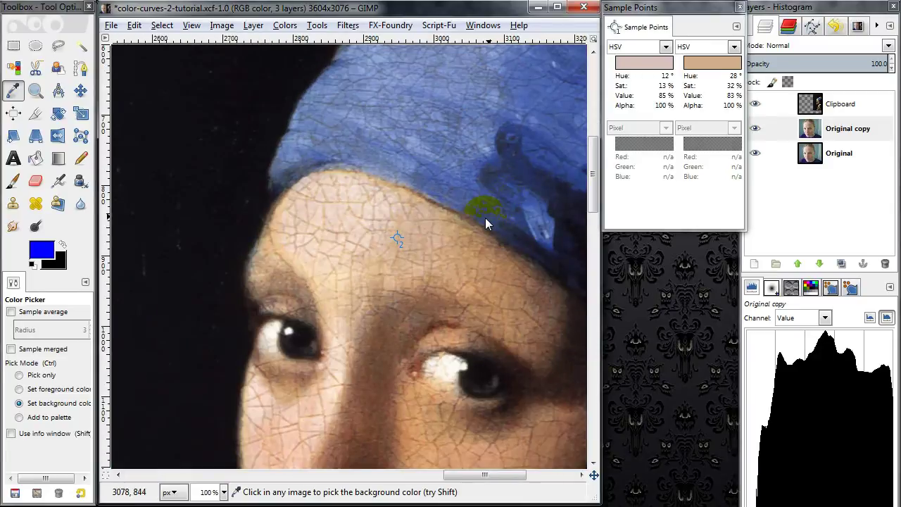
scroll(412, 240, up, 4)
drag(385, 246, 339, 262)
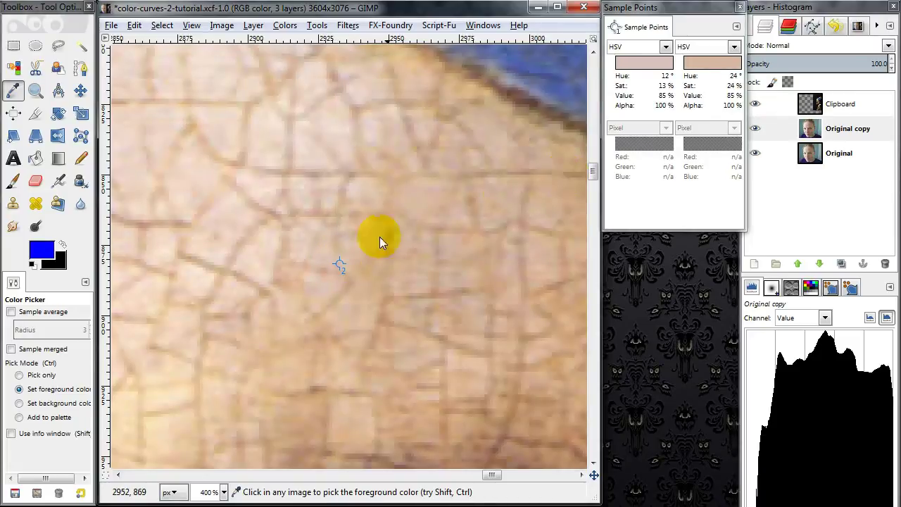
- Switch the readouts of both sample points back to Pixel
scroll(380, 235, down, 7)
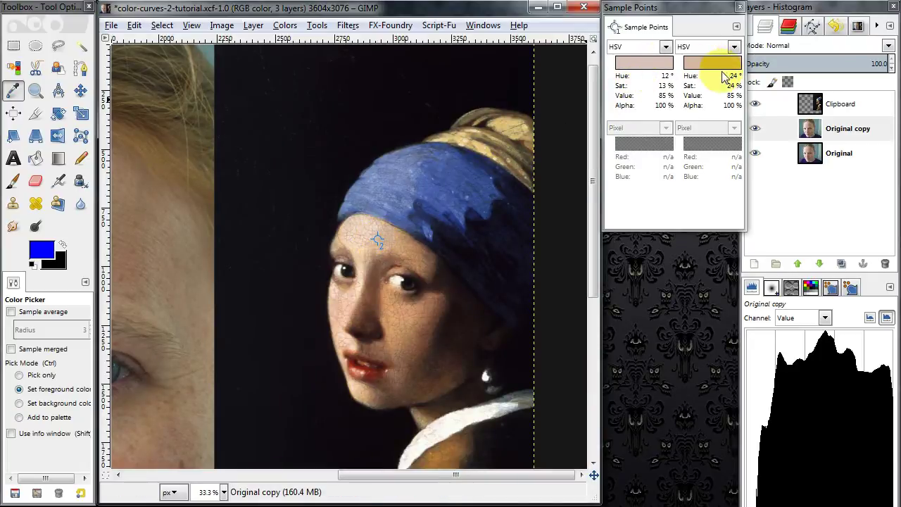
scroll(401, 238, down, 1)
scroll(401, 239, down, 3)
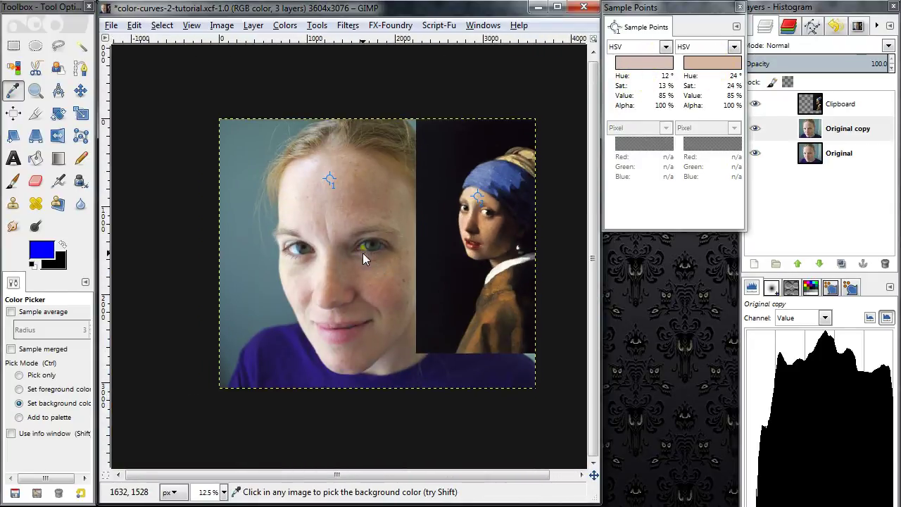
scroll(363, 252, up, 1)
click(664, 46)
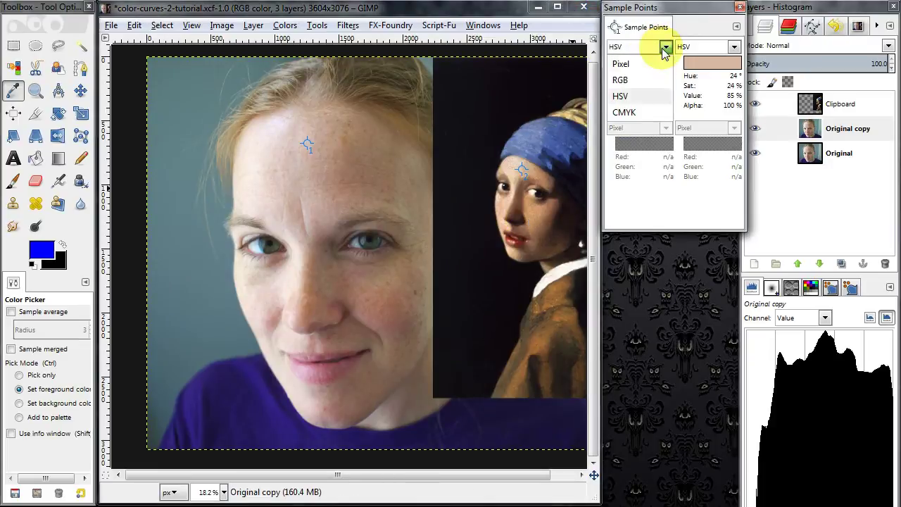
click(620, 63)
click(735, 46)
click(713, 67)
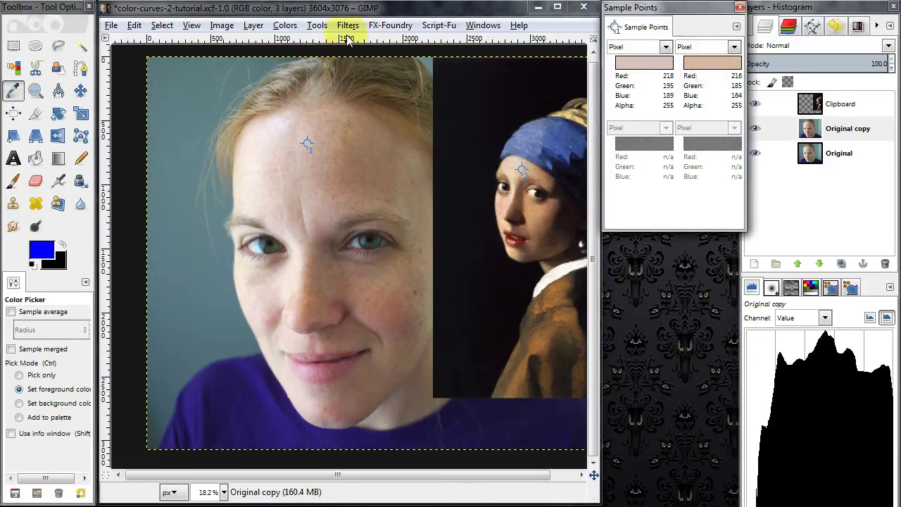
- Open Curves for the Original copy layer and sample the woman's forehead at point 1 to mark its tone on the curves
click(285, 25)
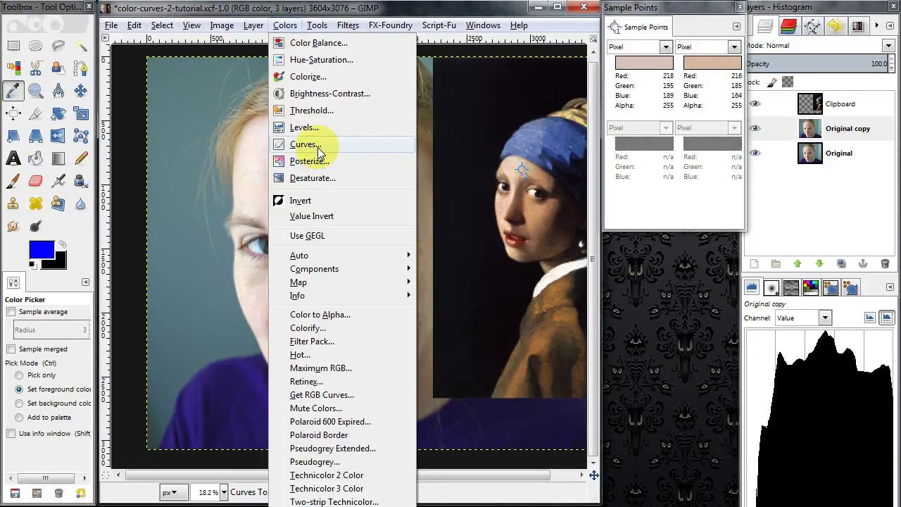
click(318, 146)
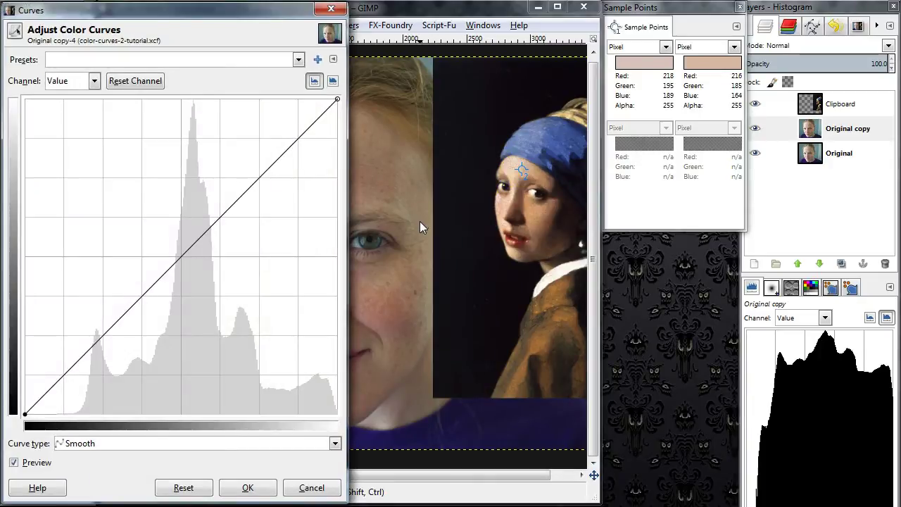
scroll(424, 223, left, 3)
scroll(477, 225, left, 5)
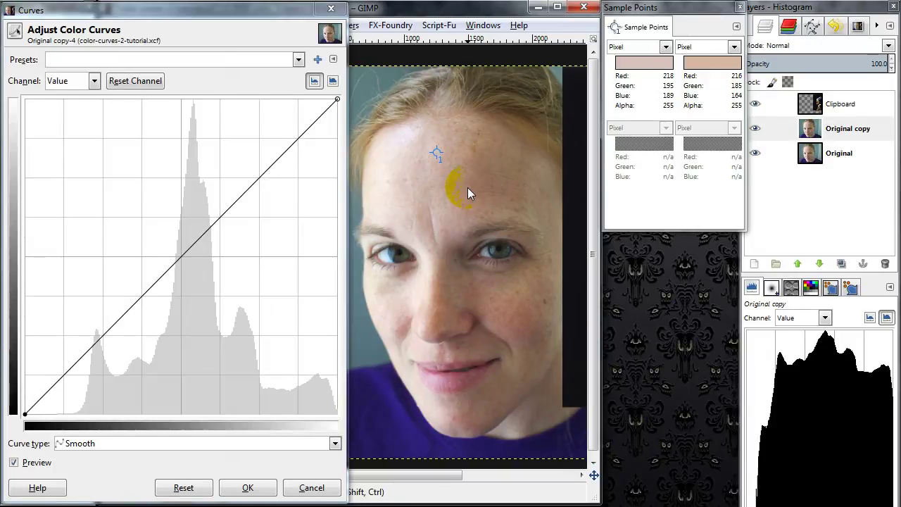
click(468, 190)
drag(469, 192, 438, 152)
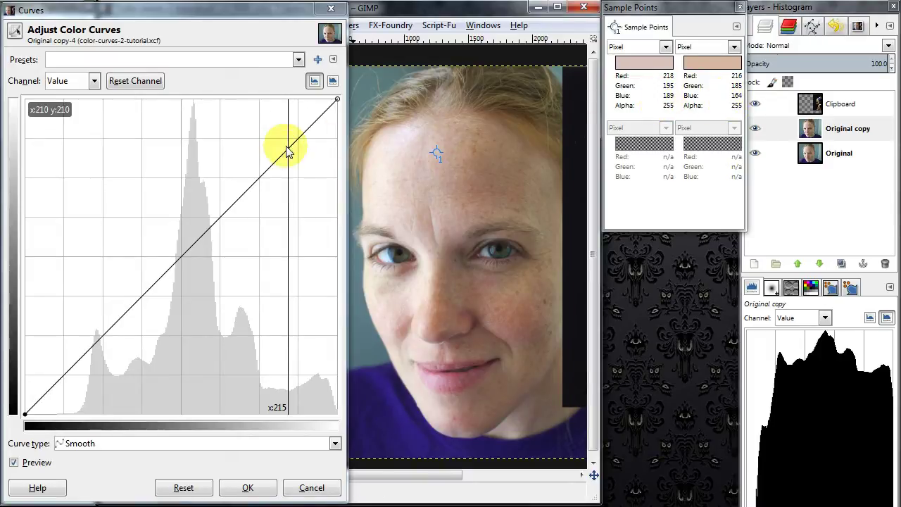
- Lower the Red channel curve at the marked input 215 to bring sample point 1's red to 215, close to the painting's
click(73, 82)
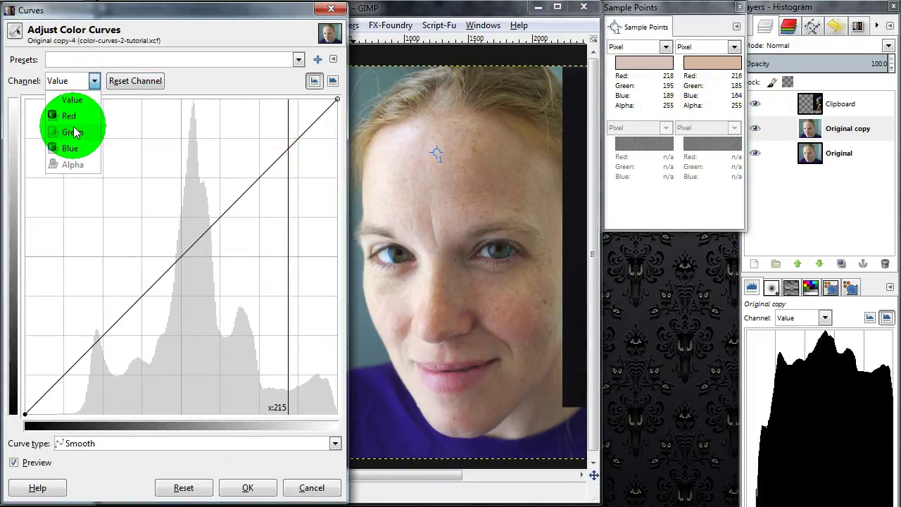
click(71, 117)
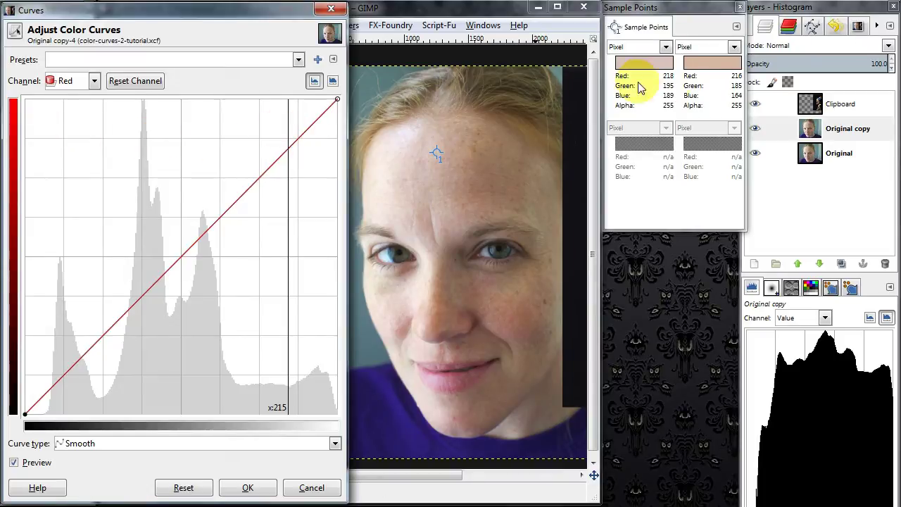
drag(290, 154, 292, 160)
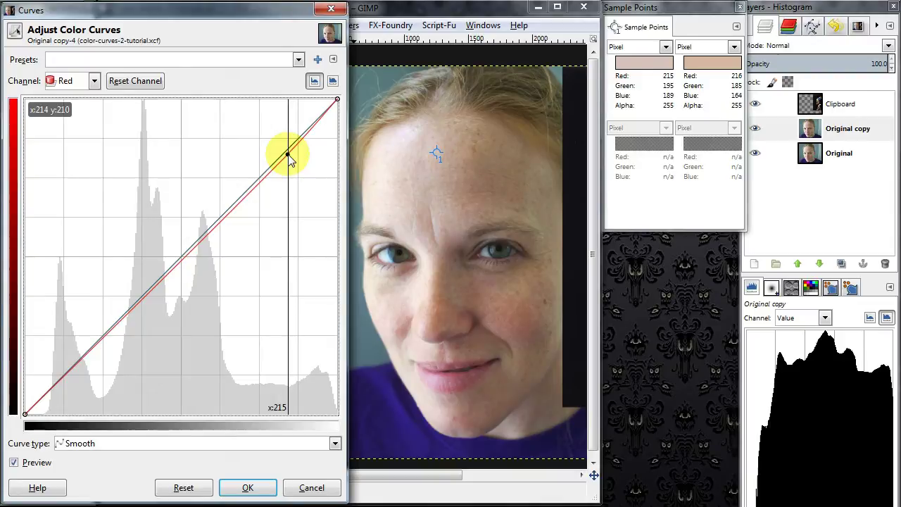
- Lower the Green channel curve at the marked input 195 to bring sample point 1's green to 184, close to the painting's
click(69, 80)
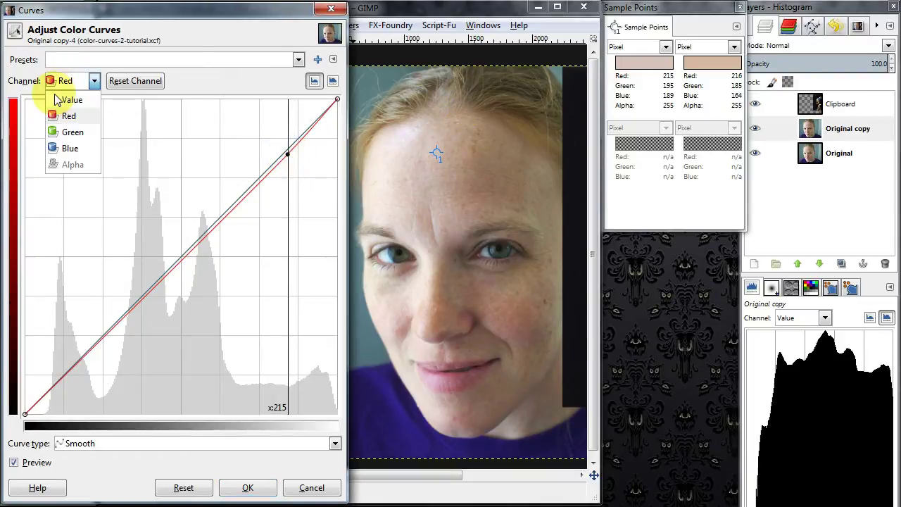
click(71, 133)
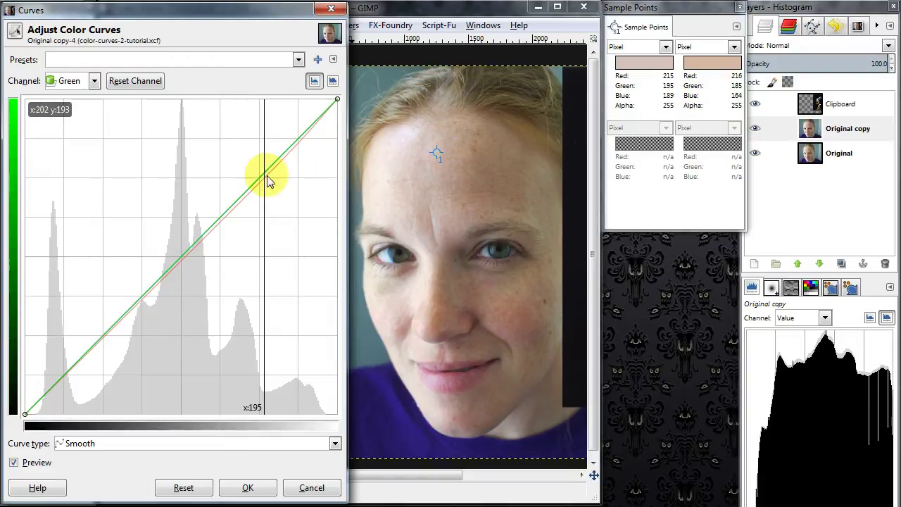
drag(261, 166, 264, 190)
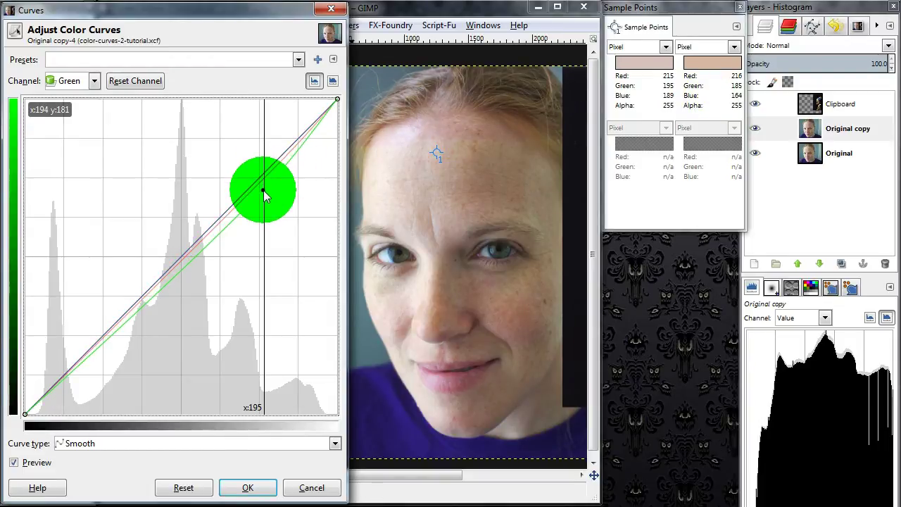
drag(263, 191, 265, 195)
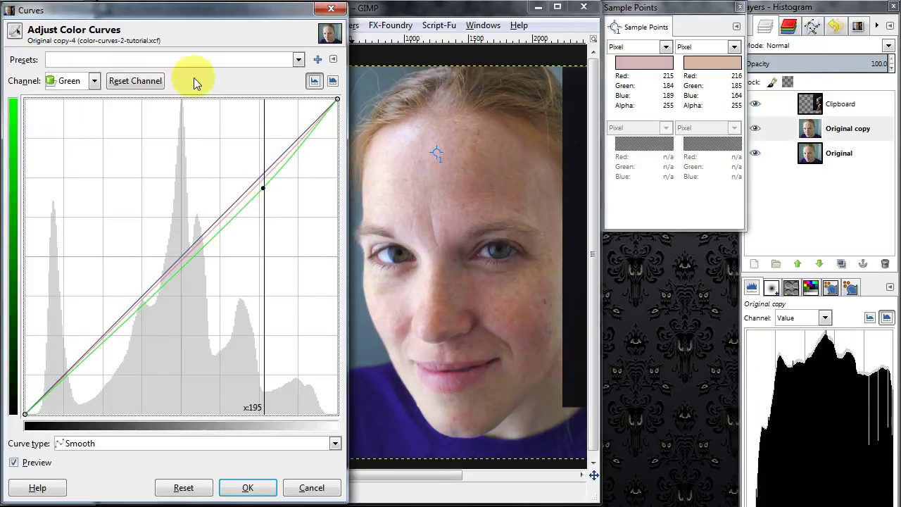
- Lower the Blue channel curve at the marked input 192 to bring sample point 1's blue to 166, and compare photo and painting
click(73, 80)
click(76, 147)
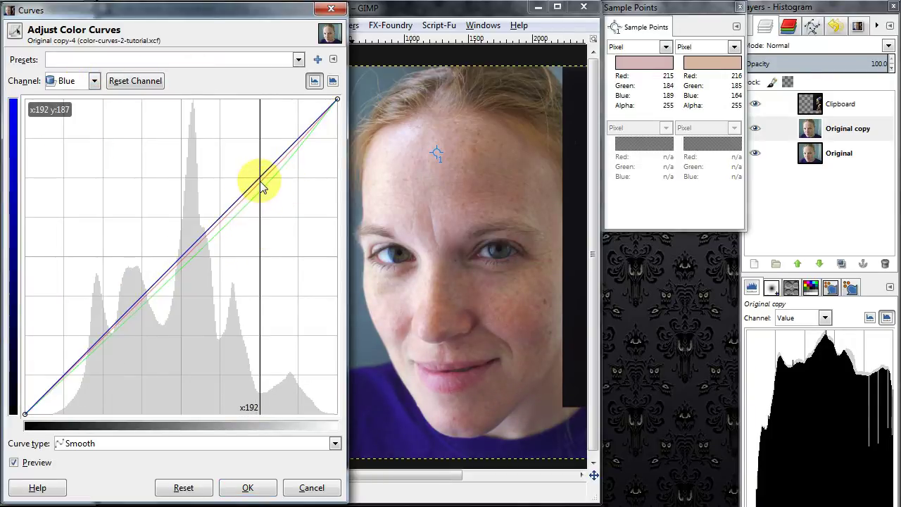
drag(260, 183, 261, 203)
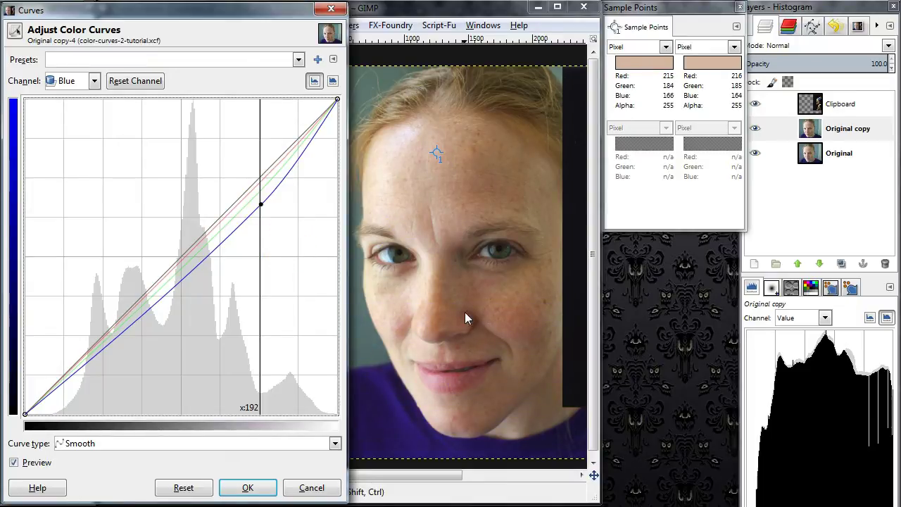
key(minus)
key(minus)
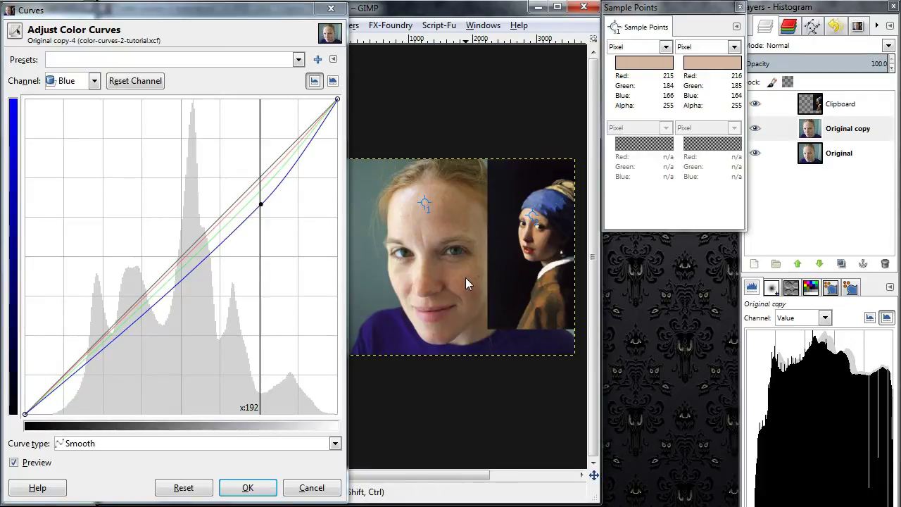
key(plus)
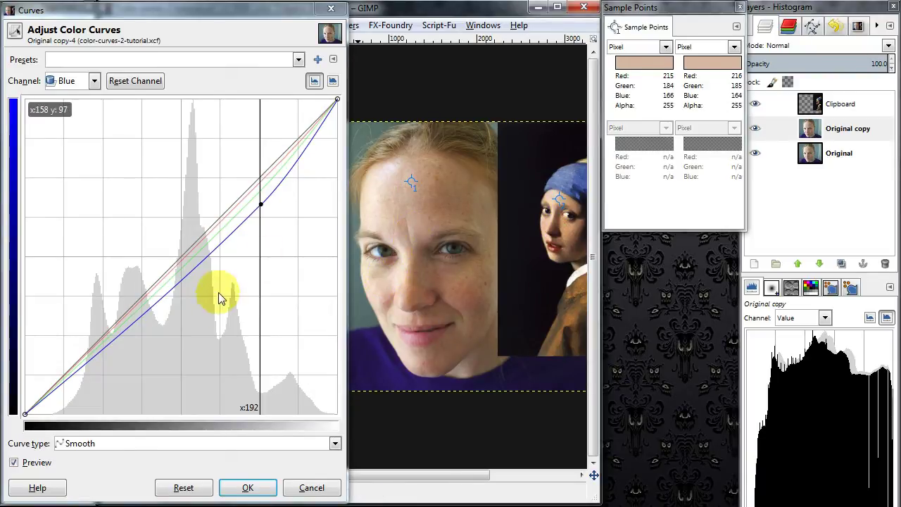
- Select the Red channel and move sample point 1 from the forehead to the shadow beside the woman's nose
click(62, 83)
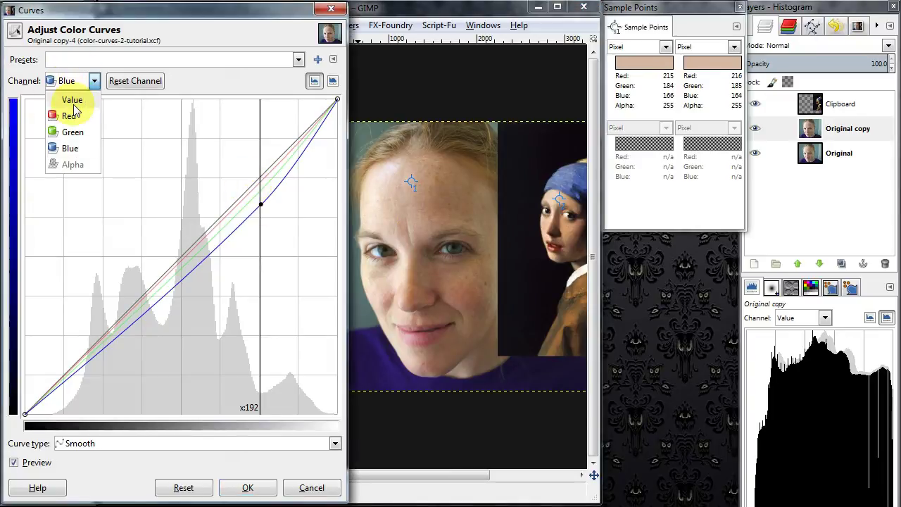
click(62, 96)
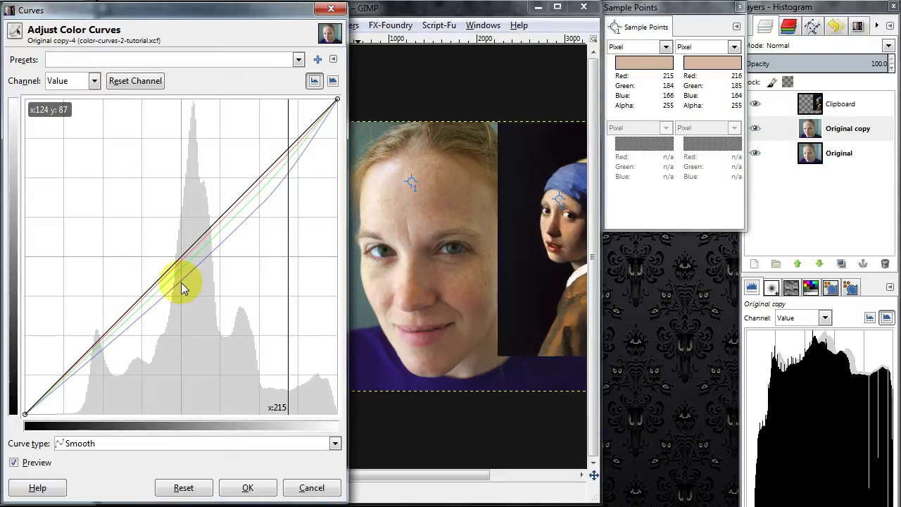
click(92, 80)
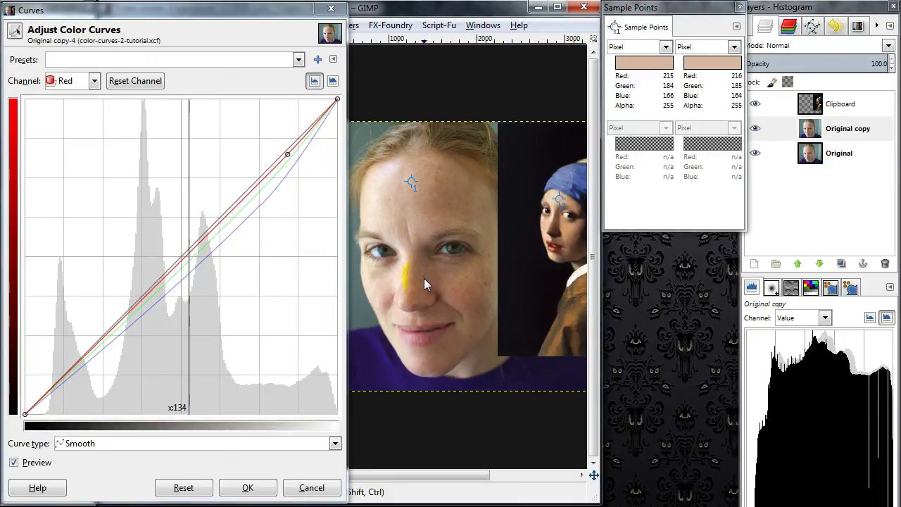
drag(426, 281, 437, 295)
click(415, 184)
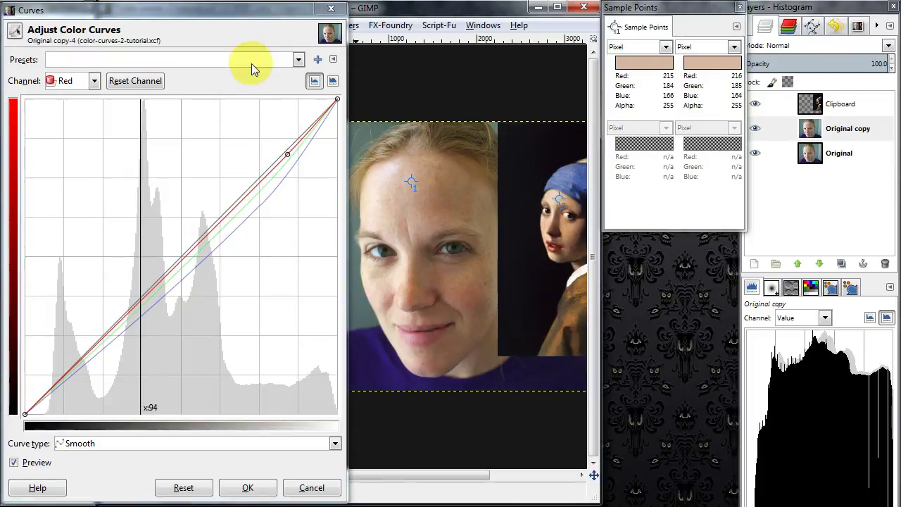
drag(419, 178, 438, 292)
- Set the read-outs of sample points 1 and 2 to HSV
click(648, 46)
click(637, 96)
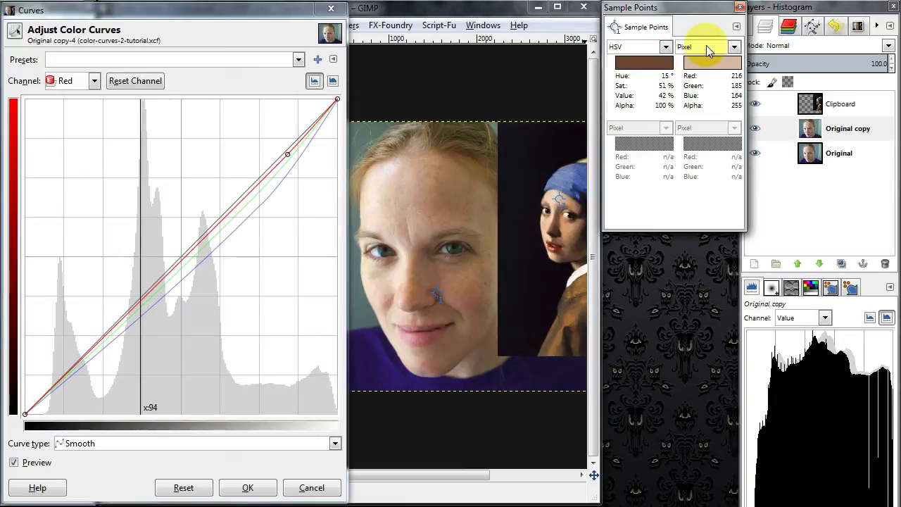
click(734, 46)
click(706, 97)
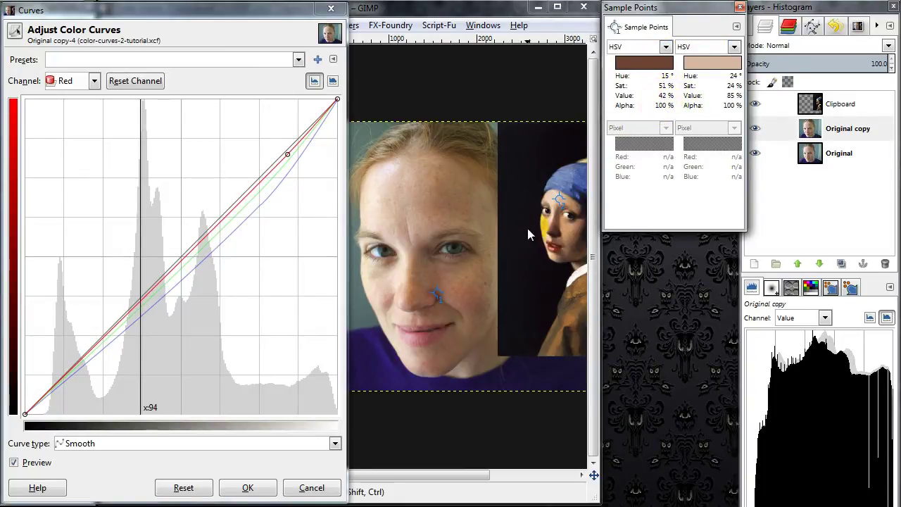
- Move sample point 2 to a nose shadow in the painting with a Value of 42 %, and mark point 1's tone on the curves
scroll(512, 227, right, 2)
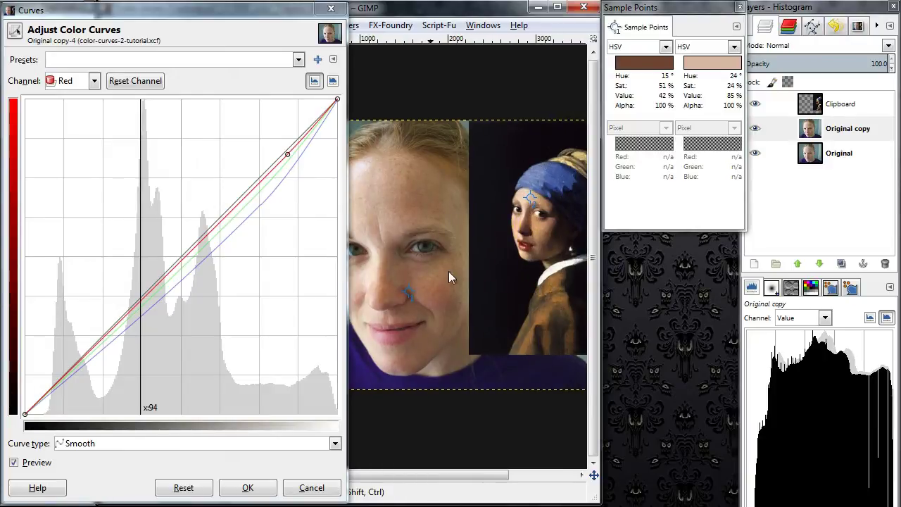
scroll(525, 194, up, 5)
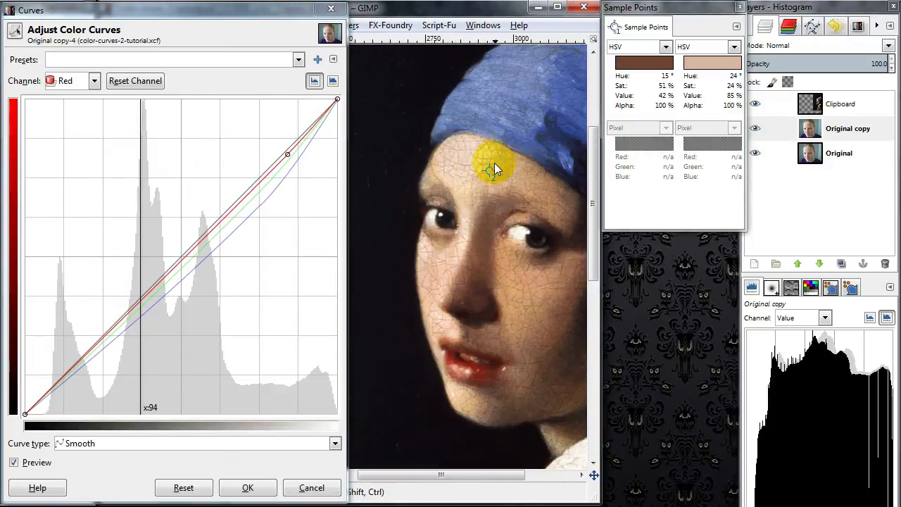
drag(489, 169, 486, 257)
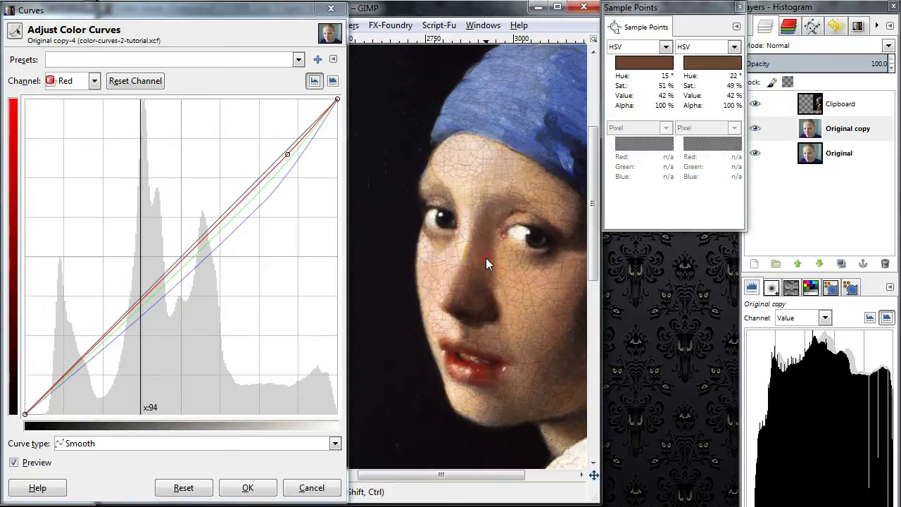
scroll(485, 218, down, 4)
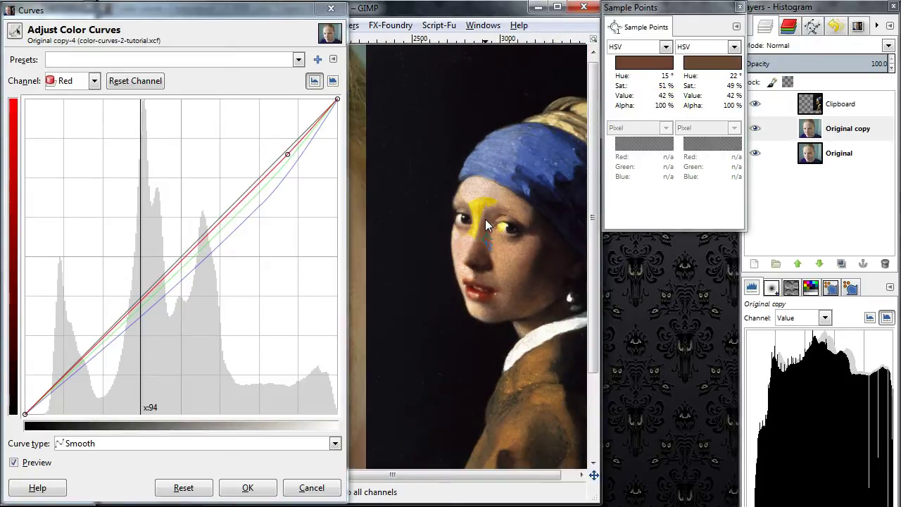
drag(402, 203, 424, 280)
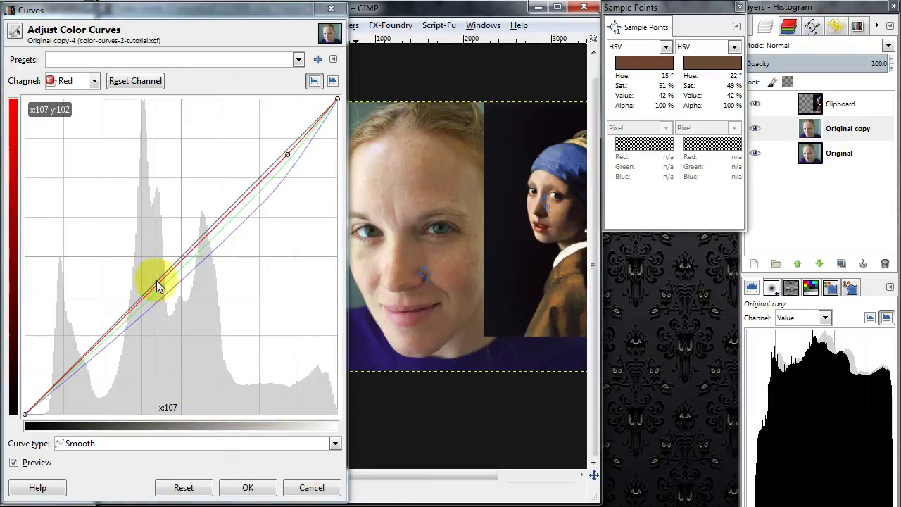
ctrl+scroll(445, 283, up, 2)
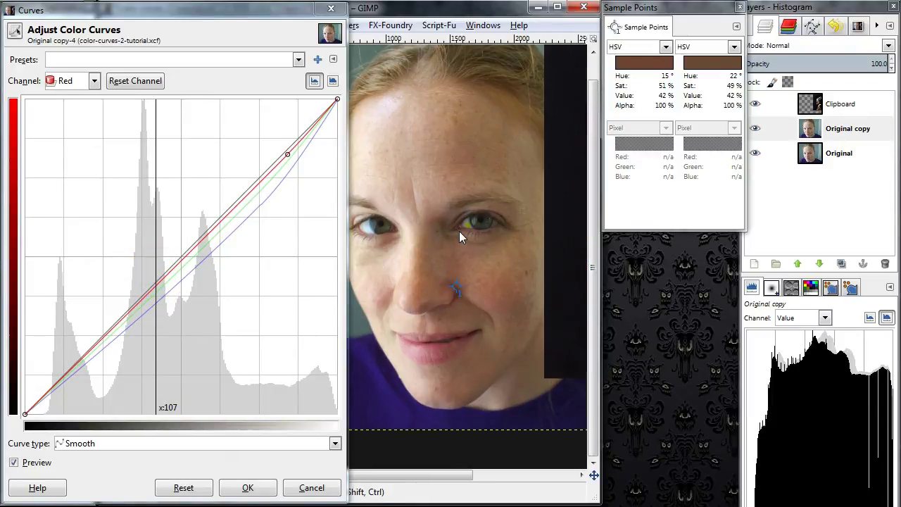
- Set both sample read-outs back to Pixel and add a Red channel curve point at the marked input 107
click(637, 46)
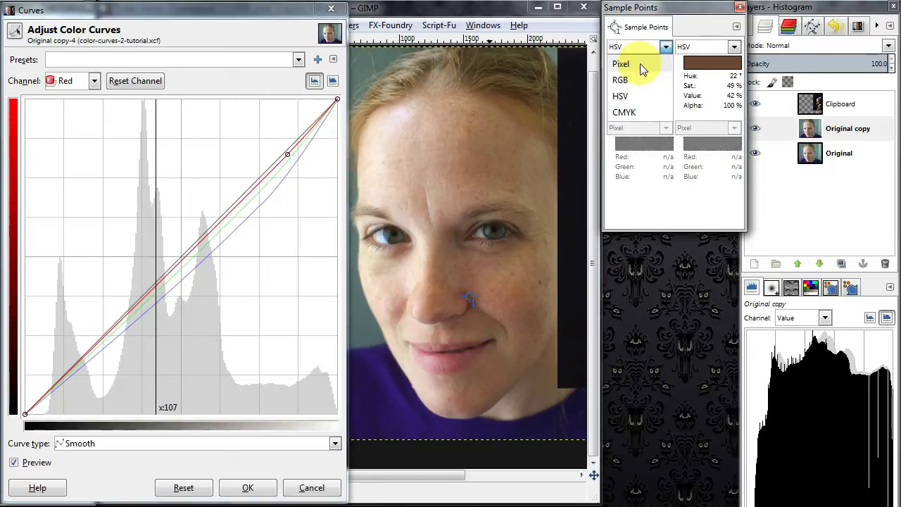
click(639, 62)
click(734, 47)
click(701, 62)
click(94, 80)
click(80, 115)
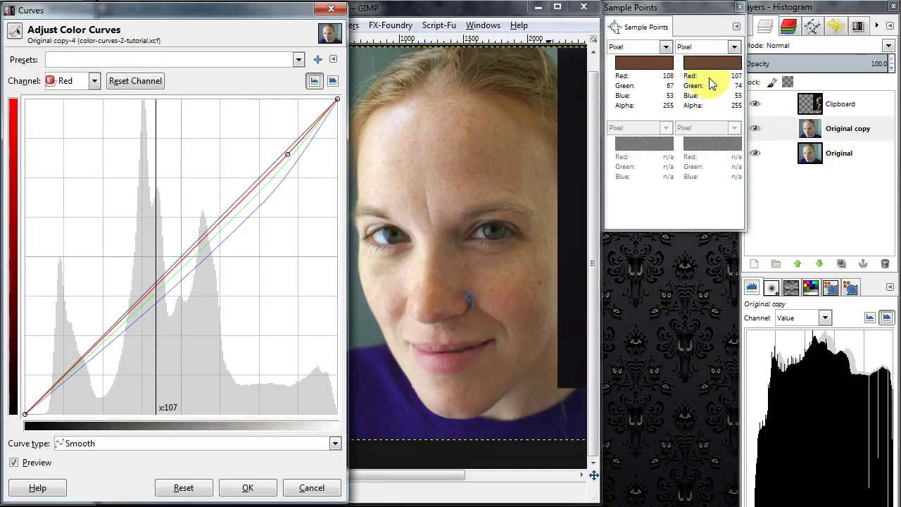
click(157, 287)
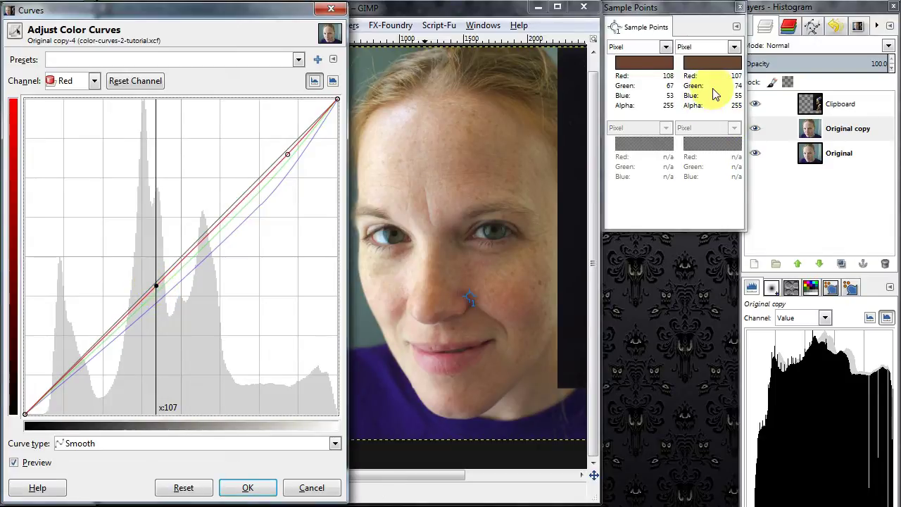
- Add a Green channel curve point at the marked input 69 and raise it to bring sample point 1's green to 73
click(93, 82)
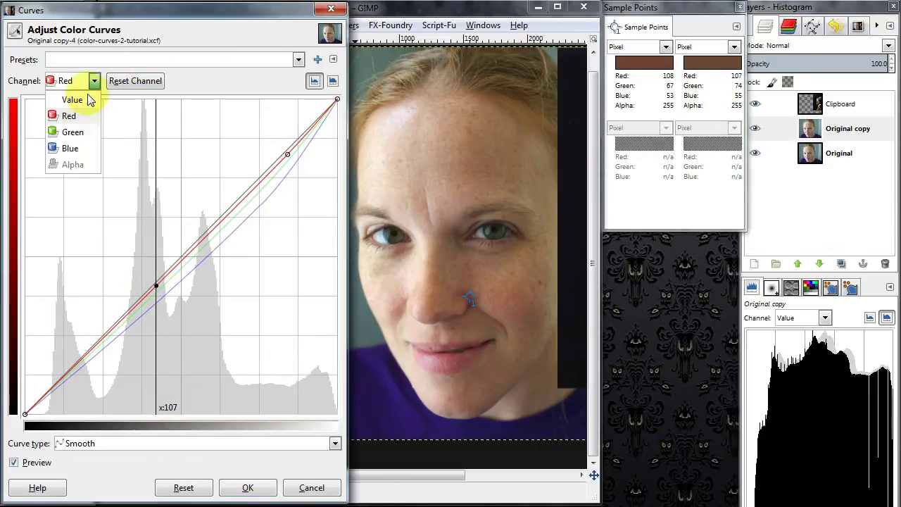
click(73, 133)
click(110, 329)
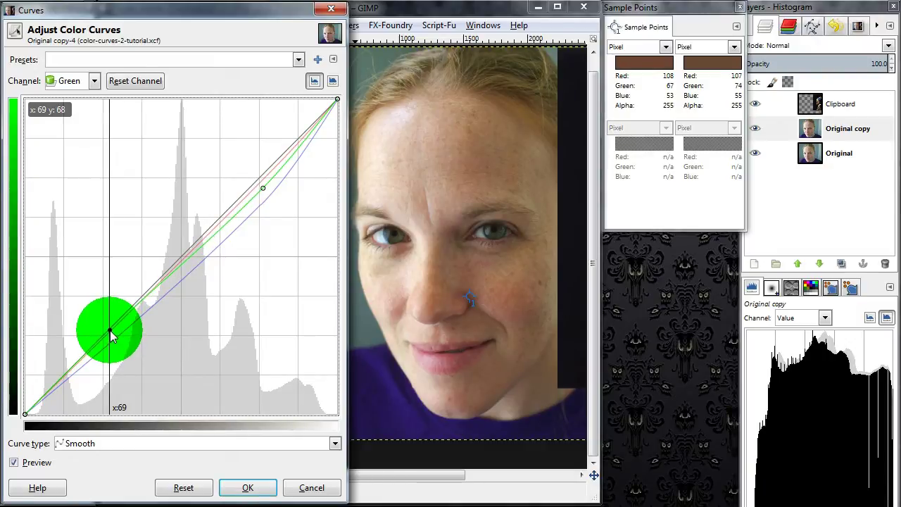
drag(111, 336, 109, 329)
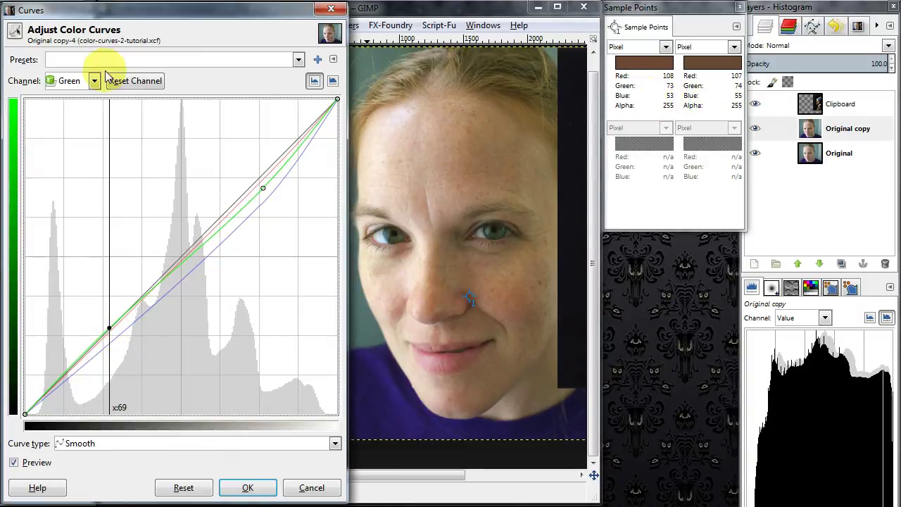
- Add a Blue channel curve point at the marked input 60 to bring sample point 1's blue to 55
click(71, 80)
click(74, 147)
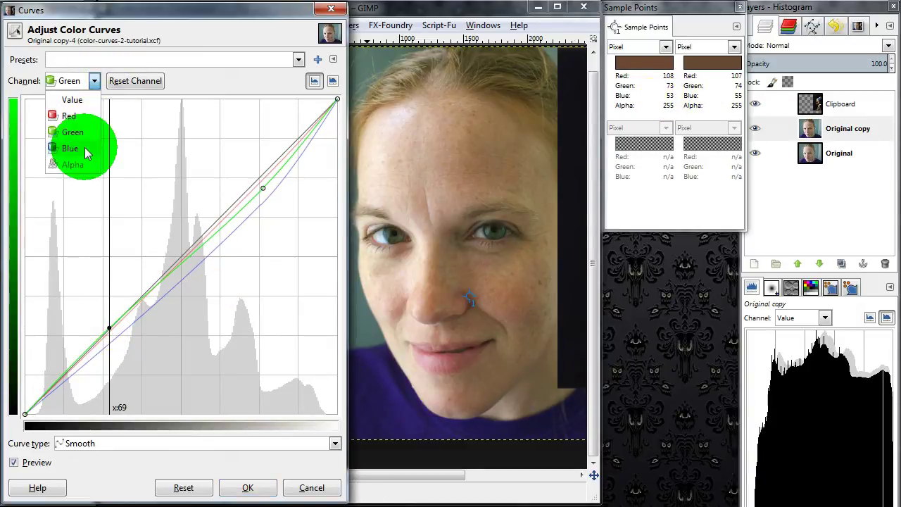
click(99, 351)
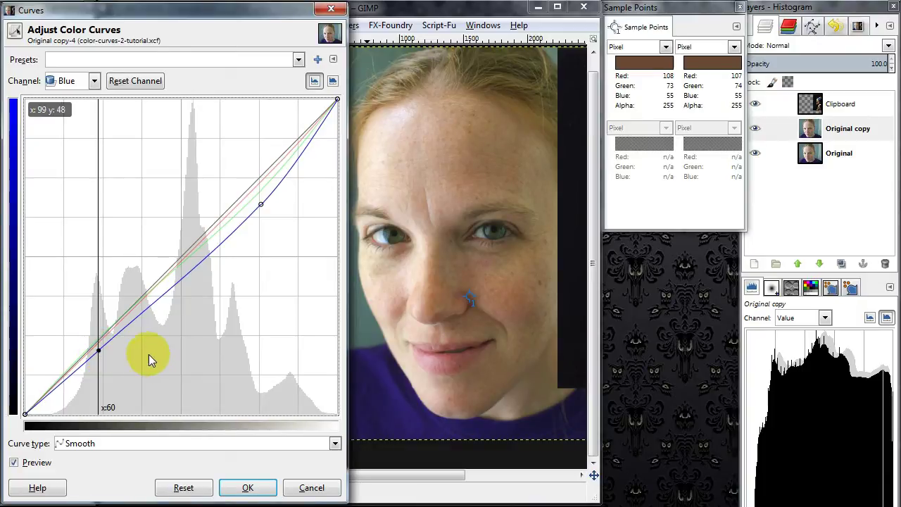
- Move sample points 1 and 2 to midtone forehead areas of similar Value in the photo and painting, with both read-outs in HSV
scroll(480, 243, down, 1)
scroll(470, 265, right, 1)
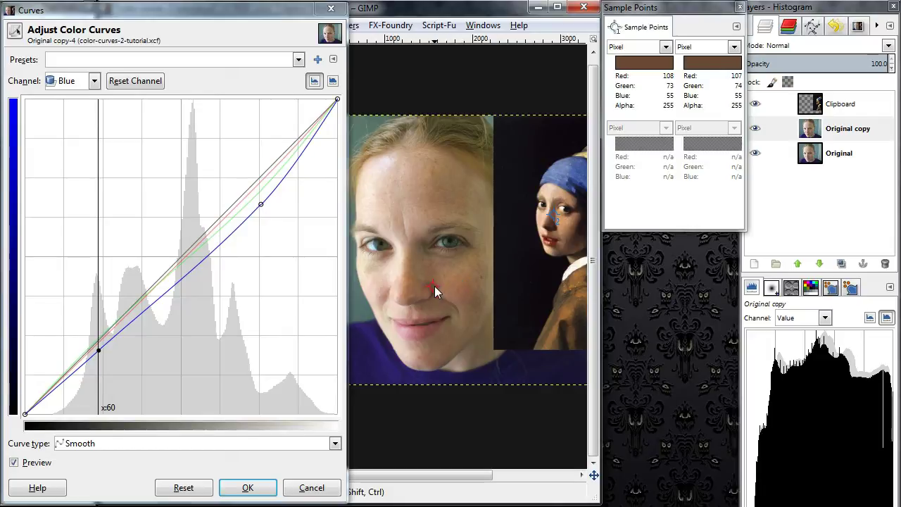
drag(433, 286, 407, 201)
click(637, 48)
click(621, 96)
click(706, 47)
click(721, 96)
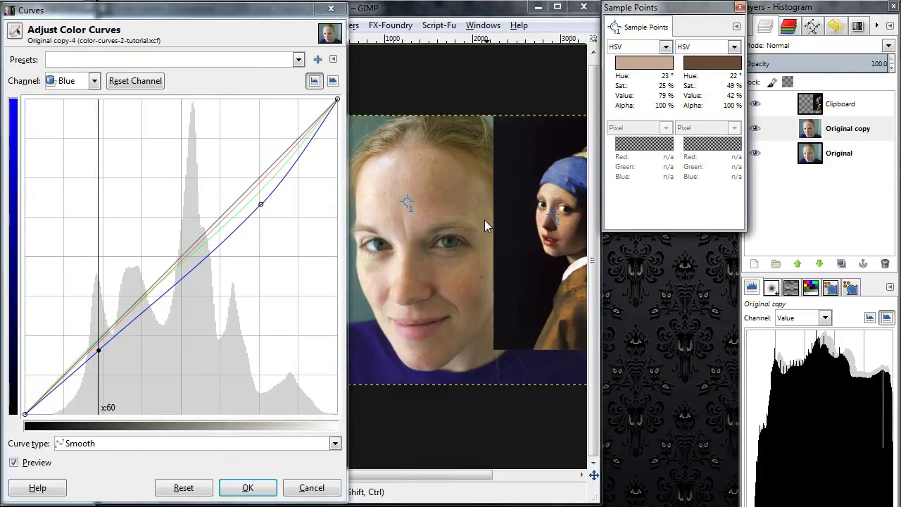
drag(553, 210, 559, 198)
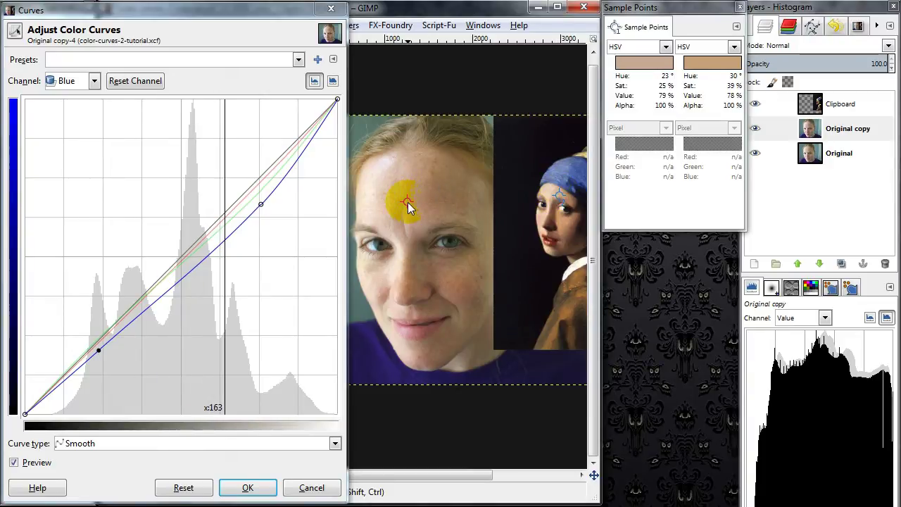
- Lower the Green channel curve's upper point to about x 186, y 171 to bring sample point 1's green to 166
click(93, 81)
click(73, 115)
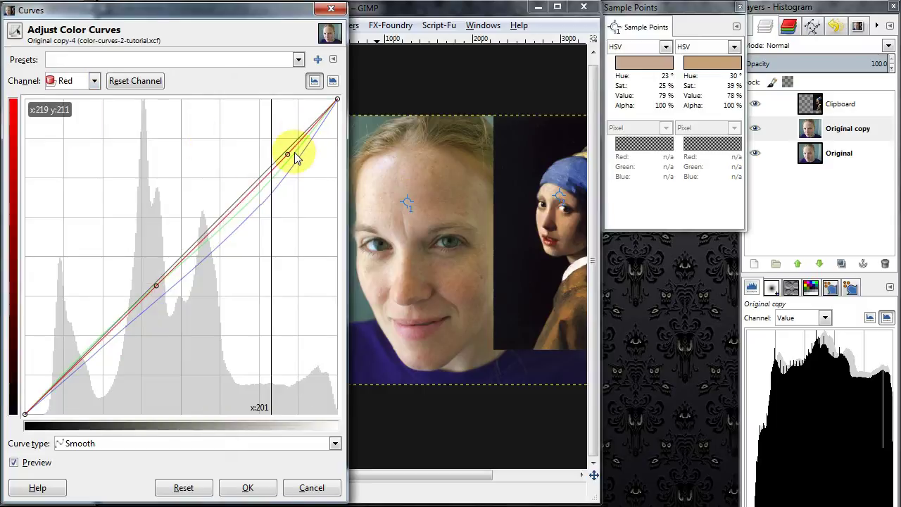
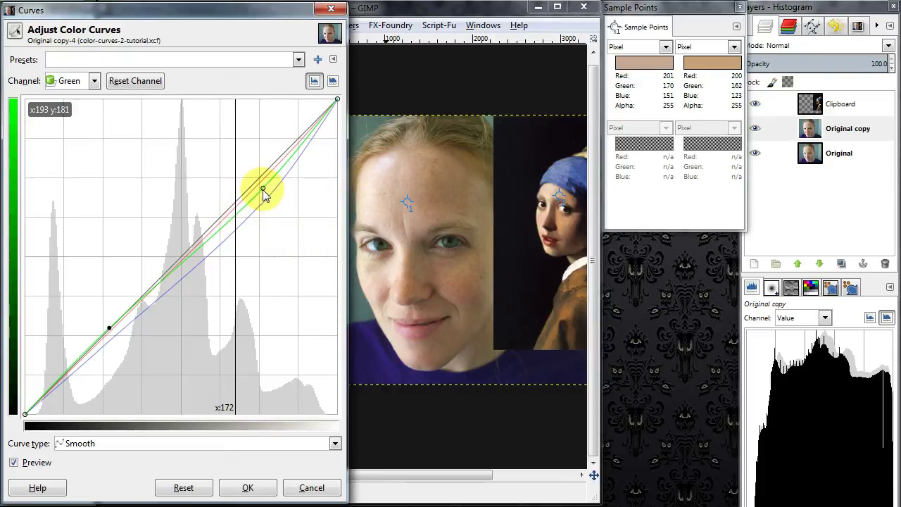
mouse_move(263, 191)
mouse_down()
mouse_move(242, 198)
mouse_move(254, 202)
mouse_up()
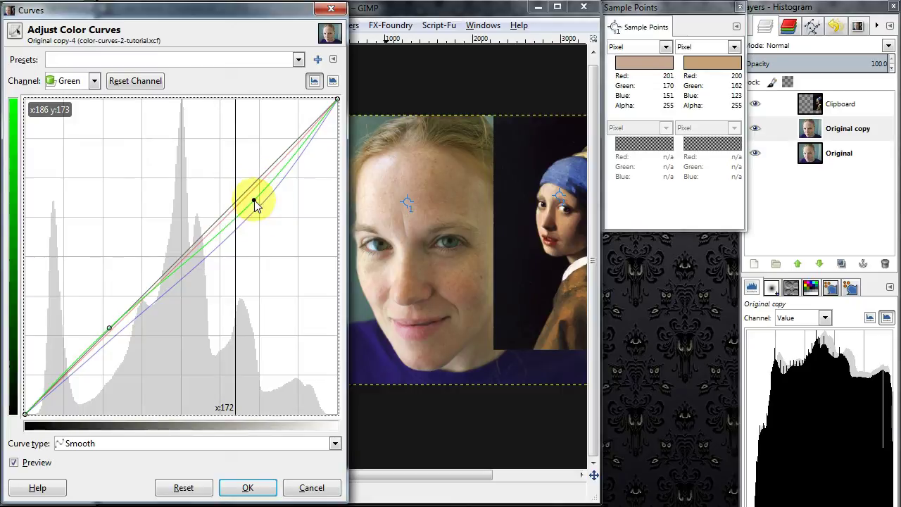
drag(254, 201, 255, 204)
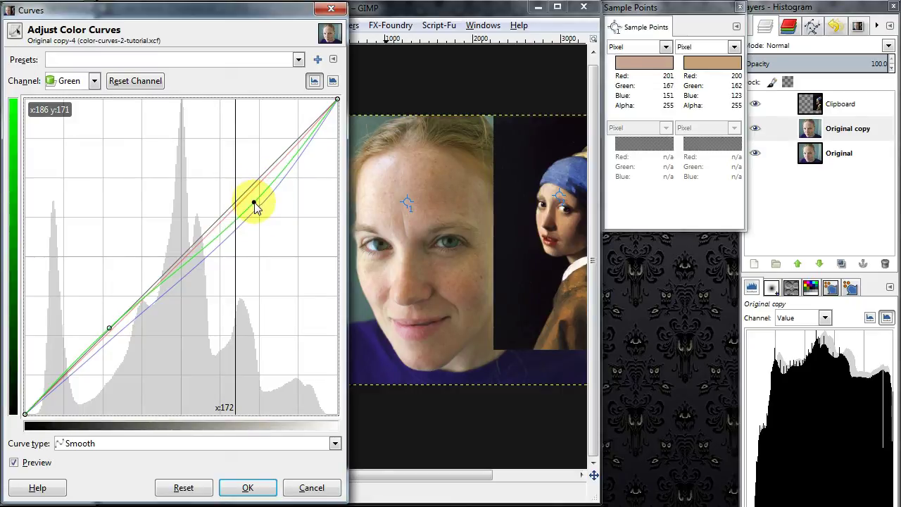
- Lower the Blue channel curve's upper point to bring sample point 1's blue to 139, closer to the painting's
click(71, 80)
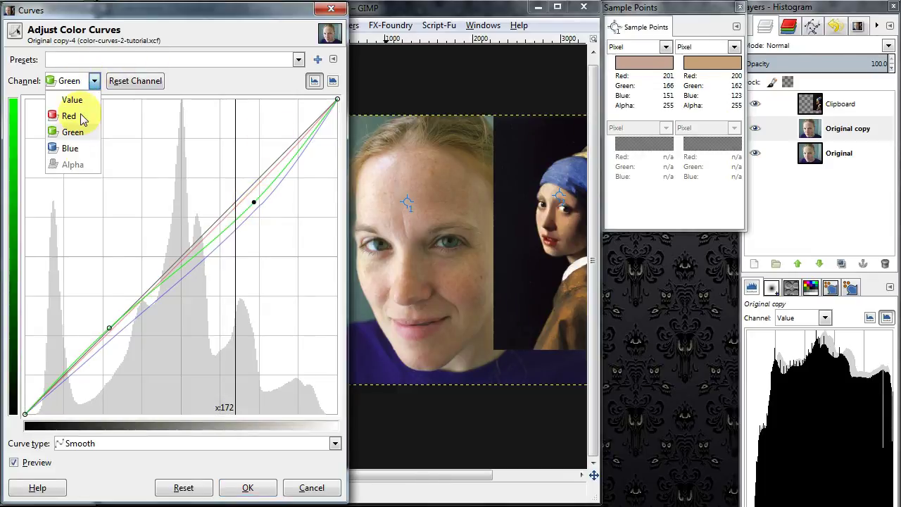
click(76, 145)
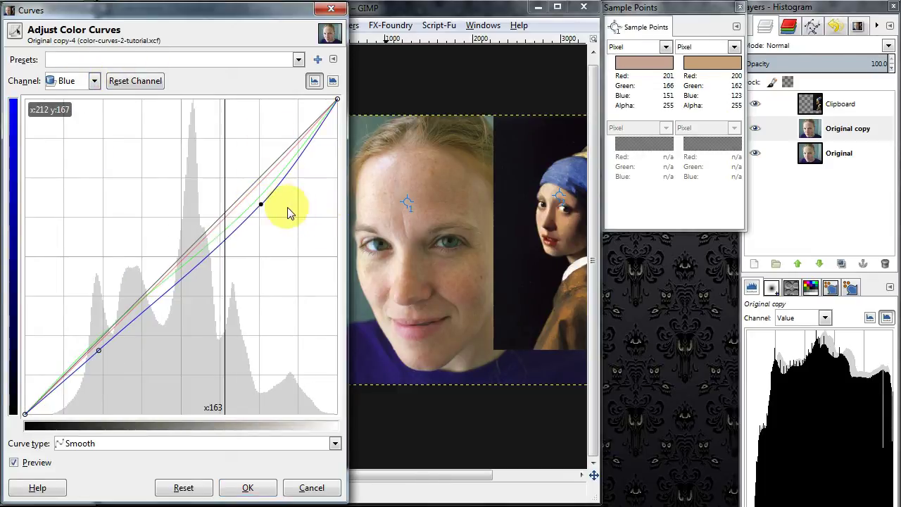
drag(260, 209, 259, 219)
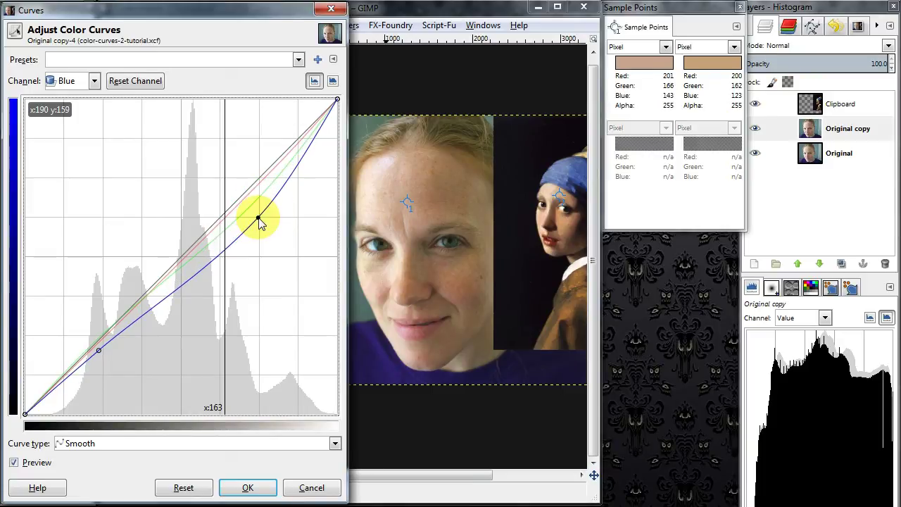
drag(259, 219, 258, 225)
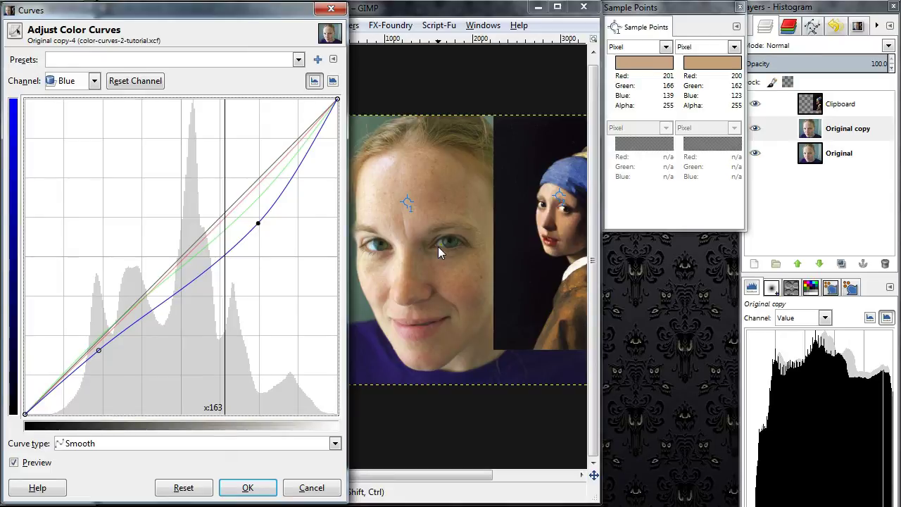
- Widen the image window and close the Sample Points dialog to show the photo and painting side by side
click(602, 276)
drag(601, 276, 735, 262)
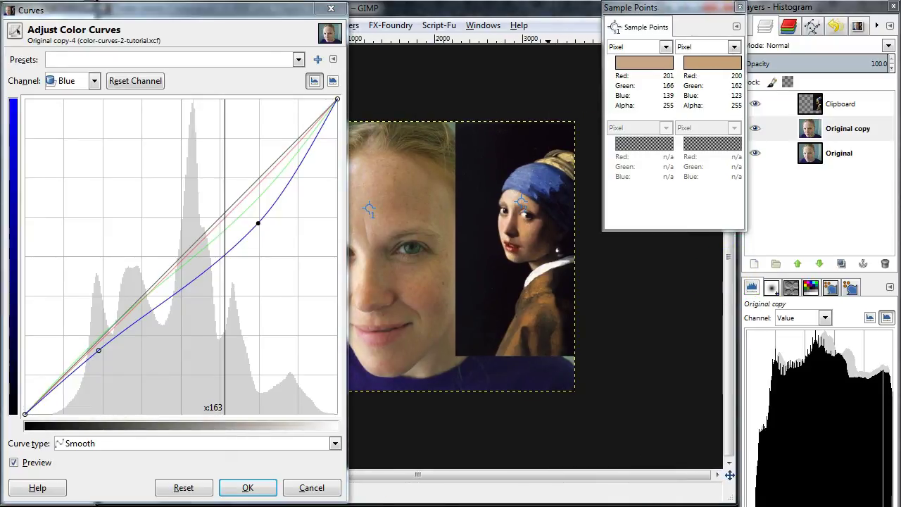
click(740, 7)
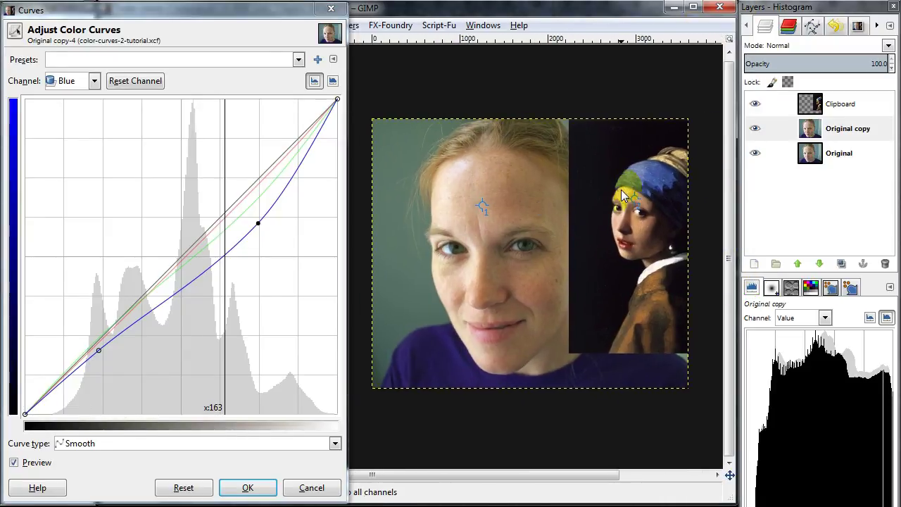
- Compare the portrait before and after the Curves adjustment by turning the preview off and back on
key(plus)
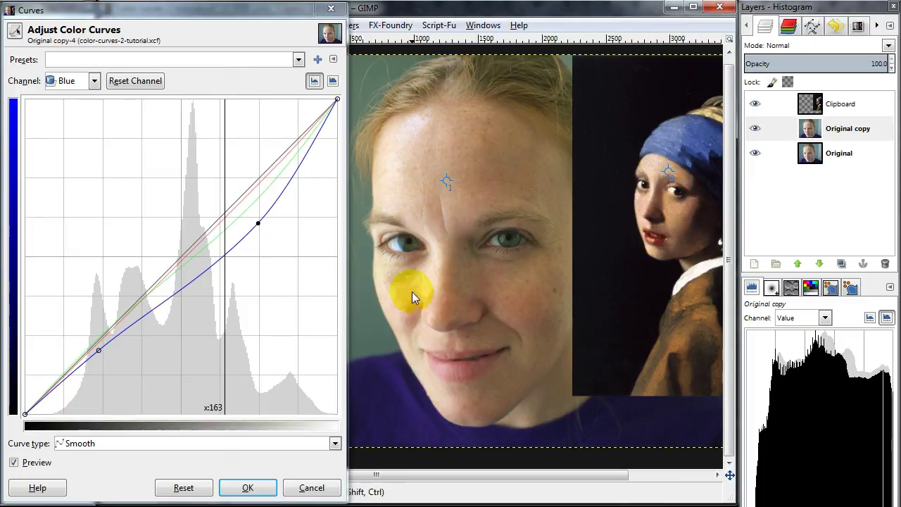
click(35, 464)
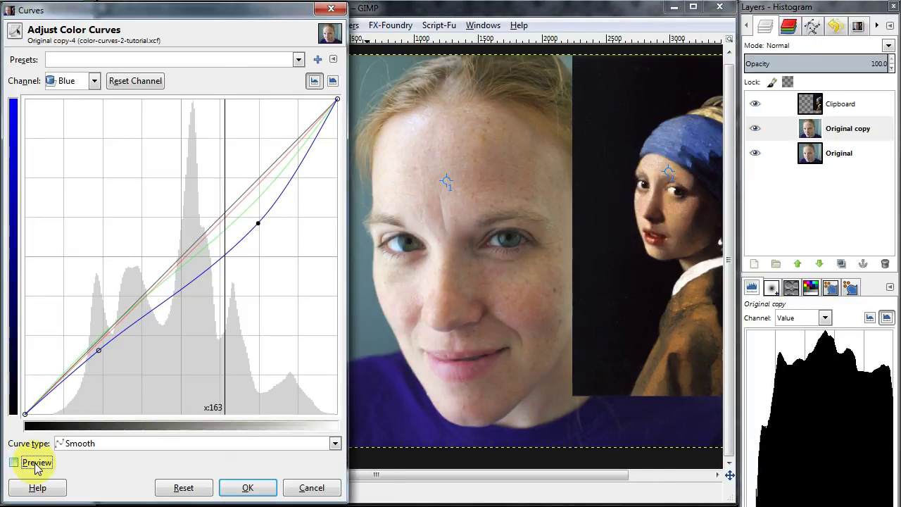
click(35, 463)
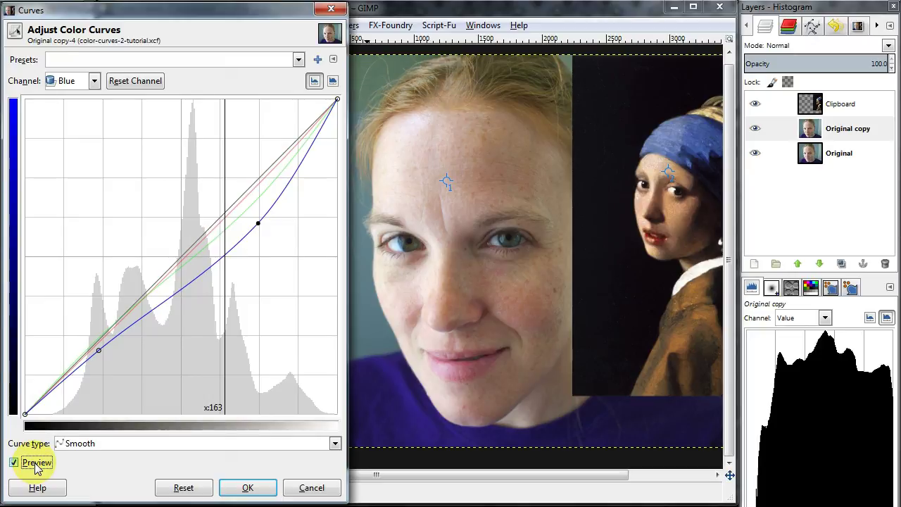